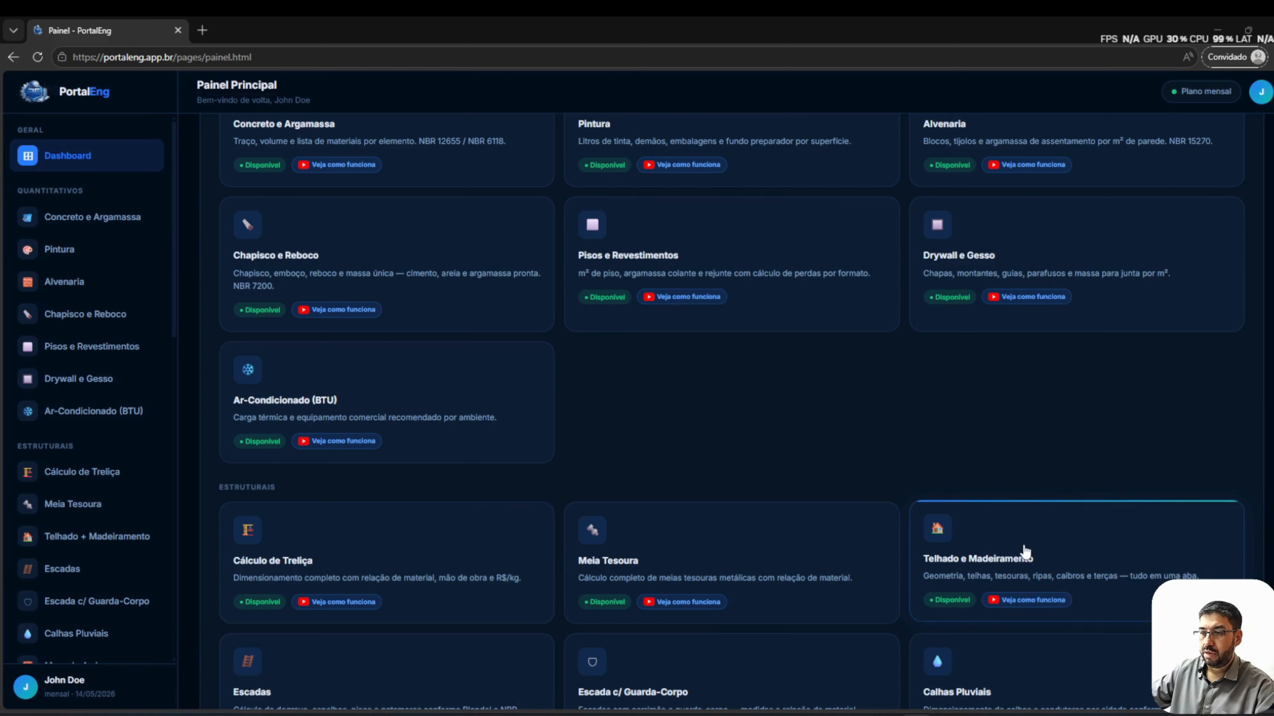
Open the Telhado e Madeiramento calculator from the Estruturais group of the dashboard.
scroll(1028, 472, down, 5)
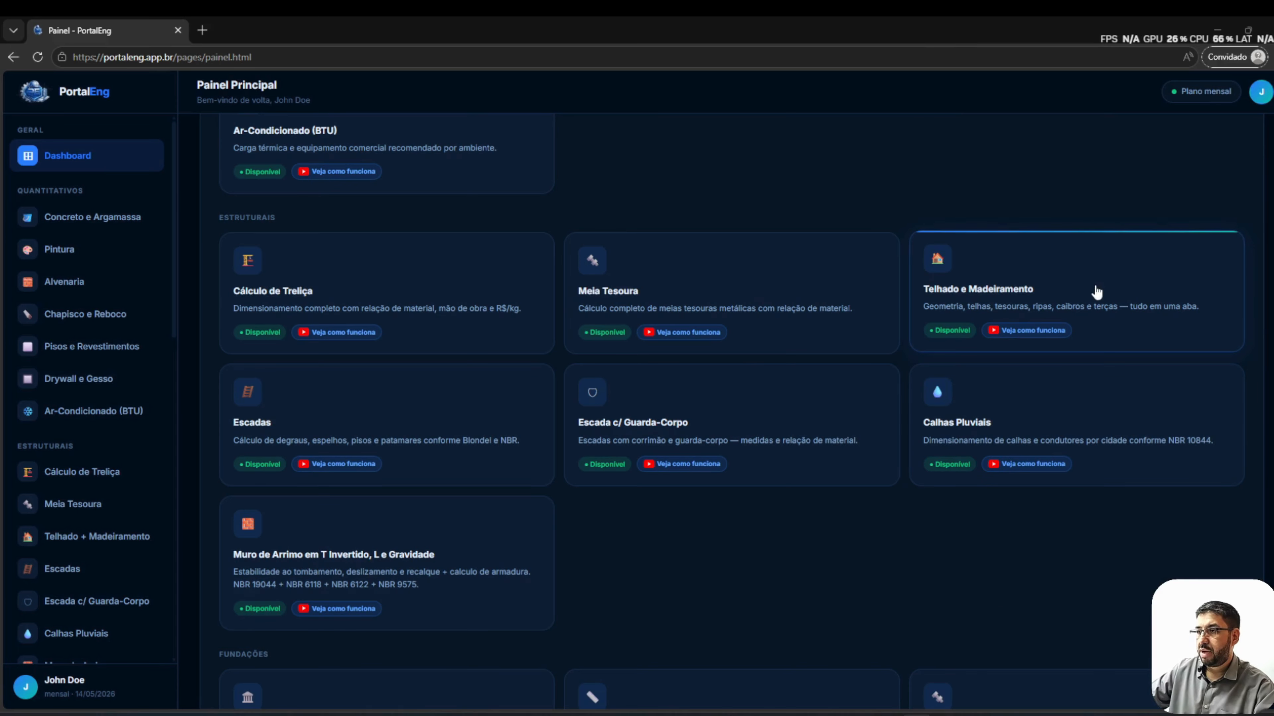
click(1065, 303)
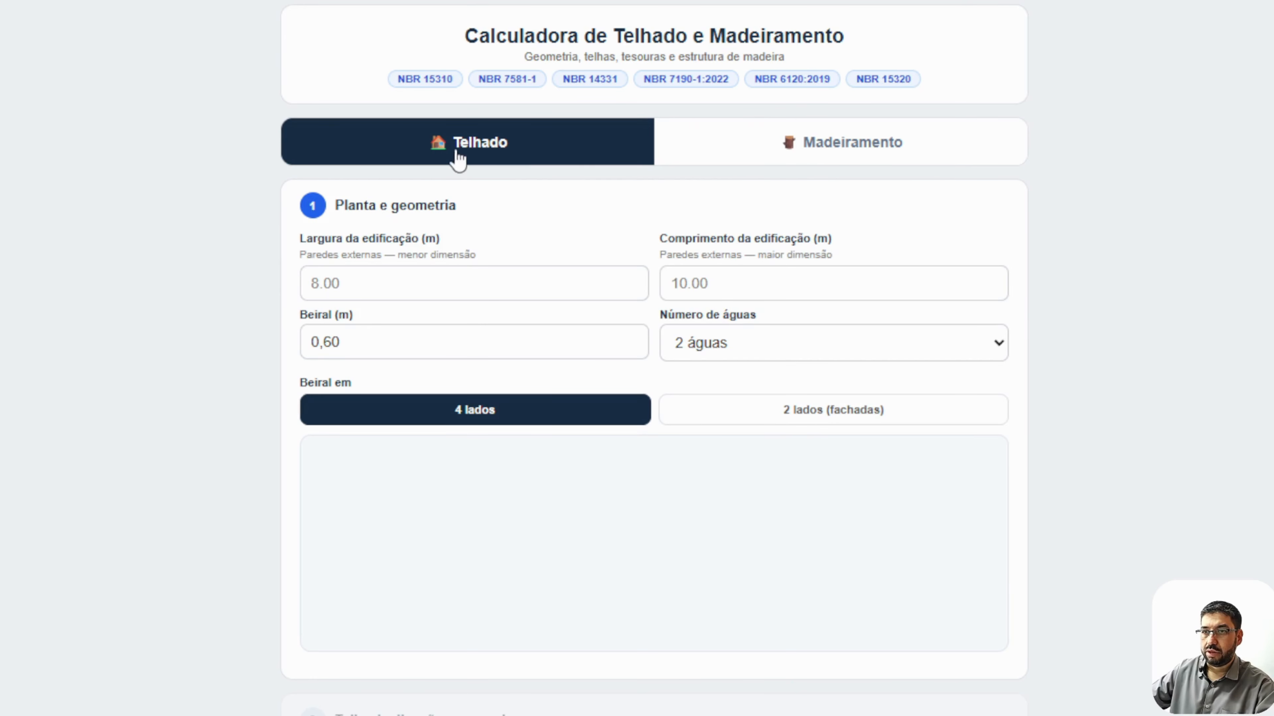
Try to synchronize the Madeiramento roof data with the Telhado section.
click(785, 146)
click(572, 143)
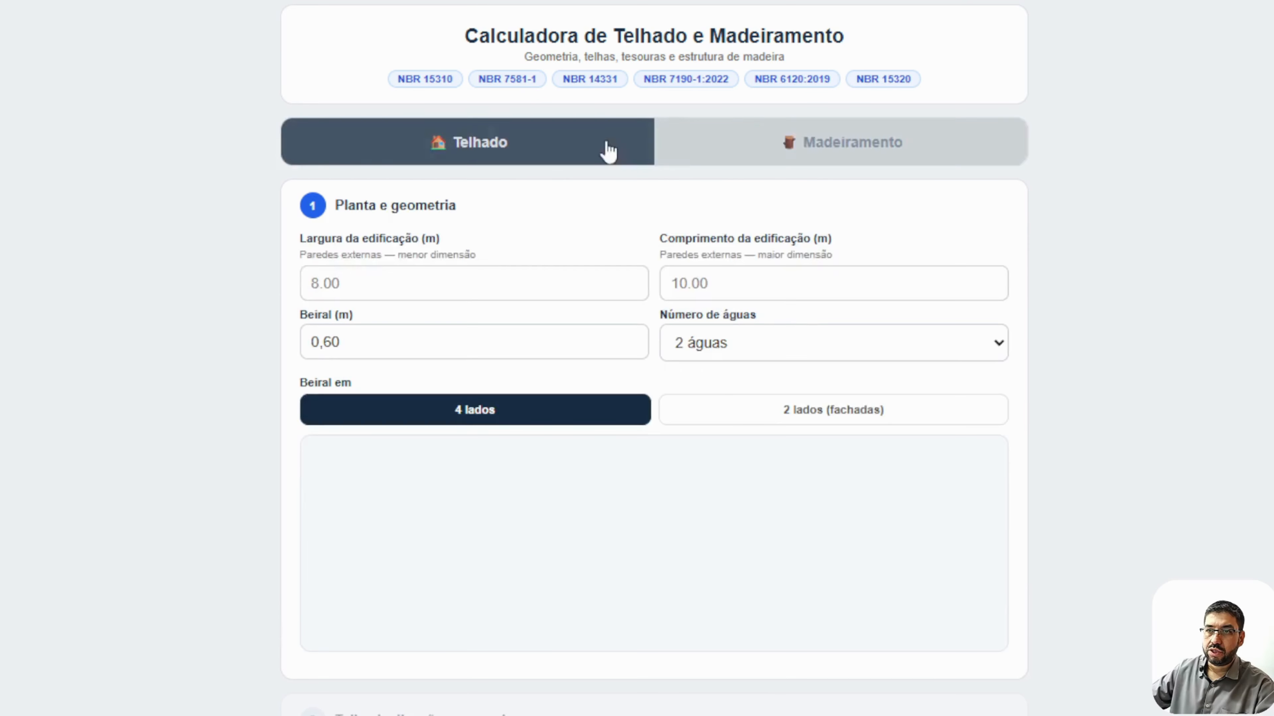
click(717, 146)
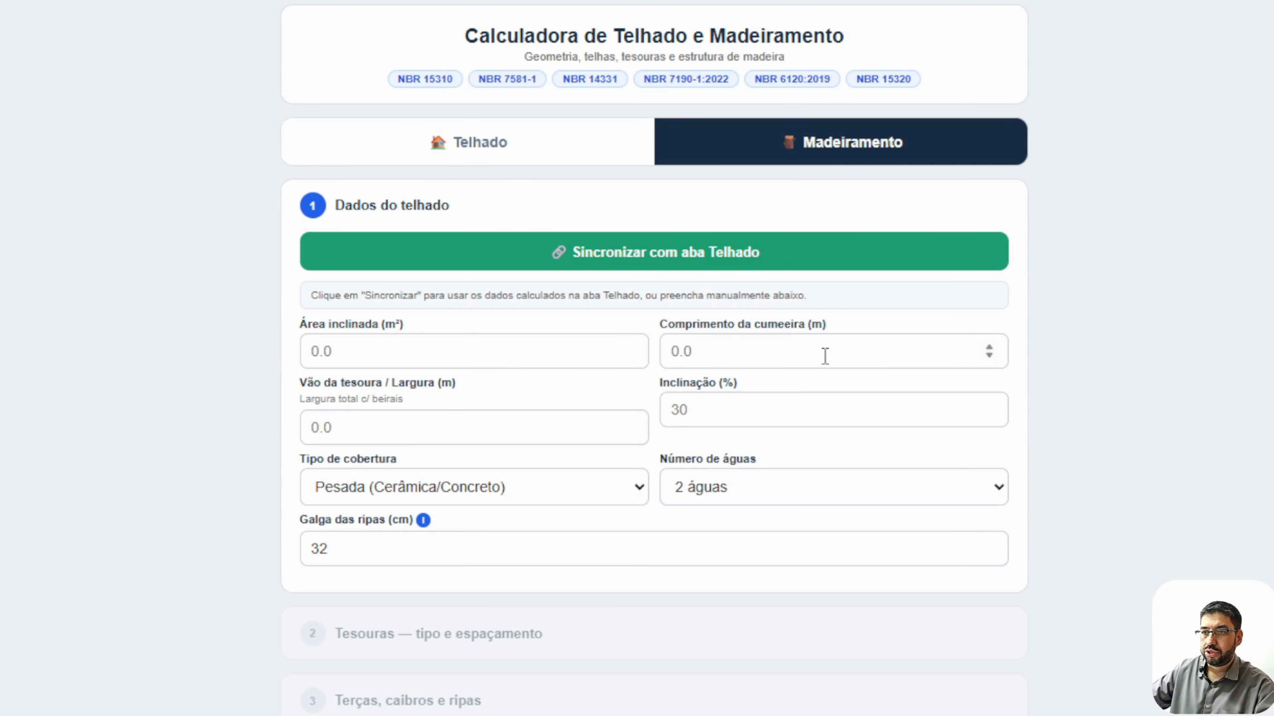
click(659, 275)
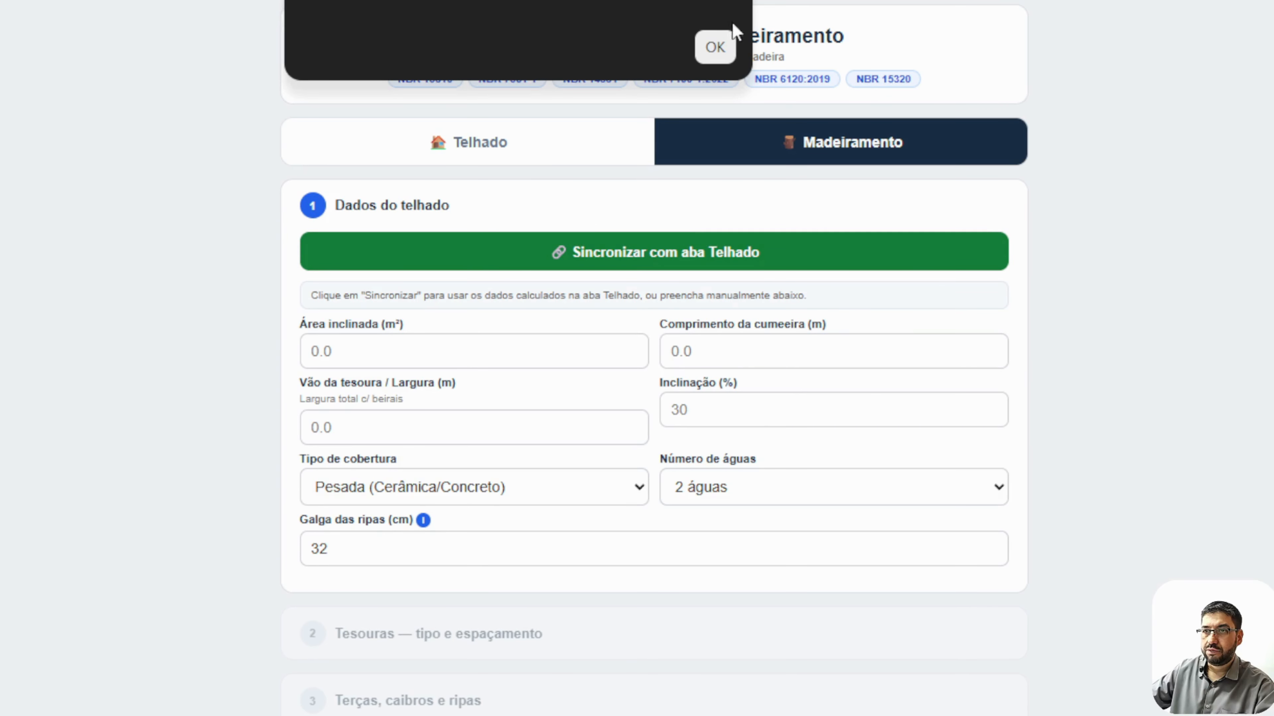
click(715, 47)
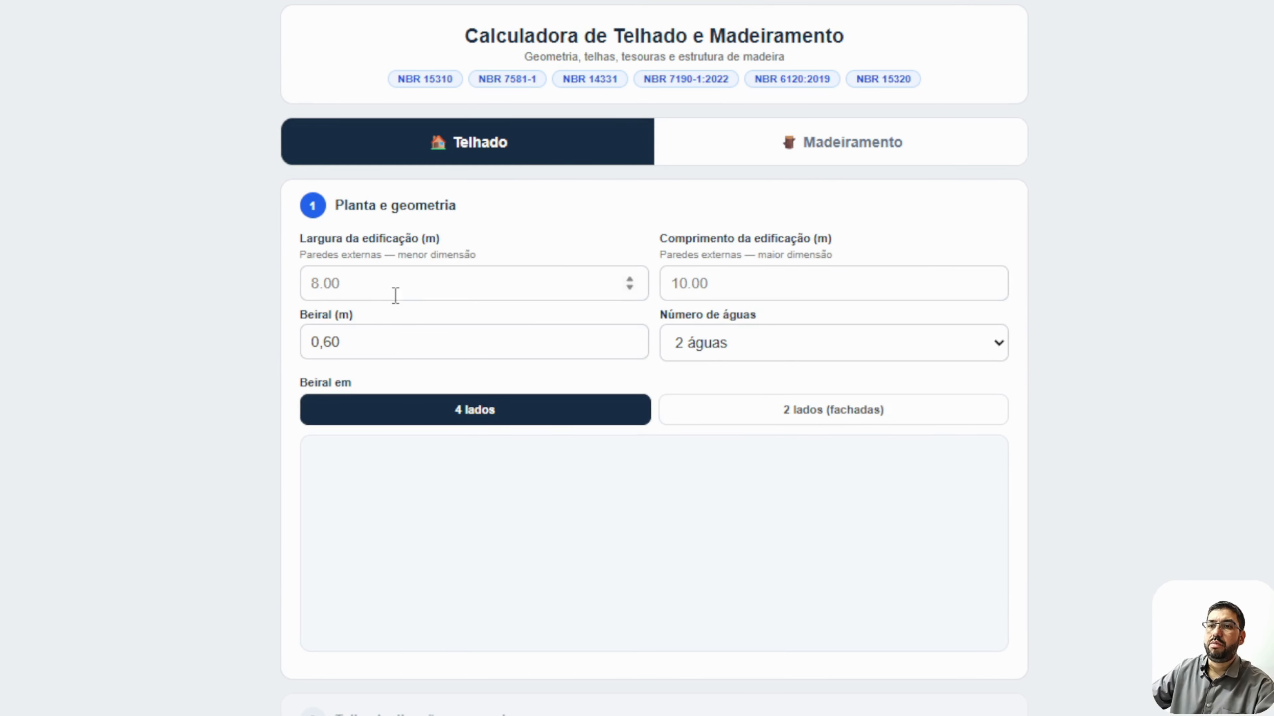
click(402, 285)
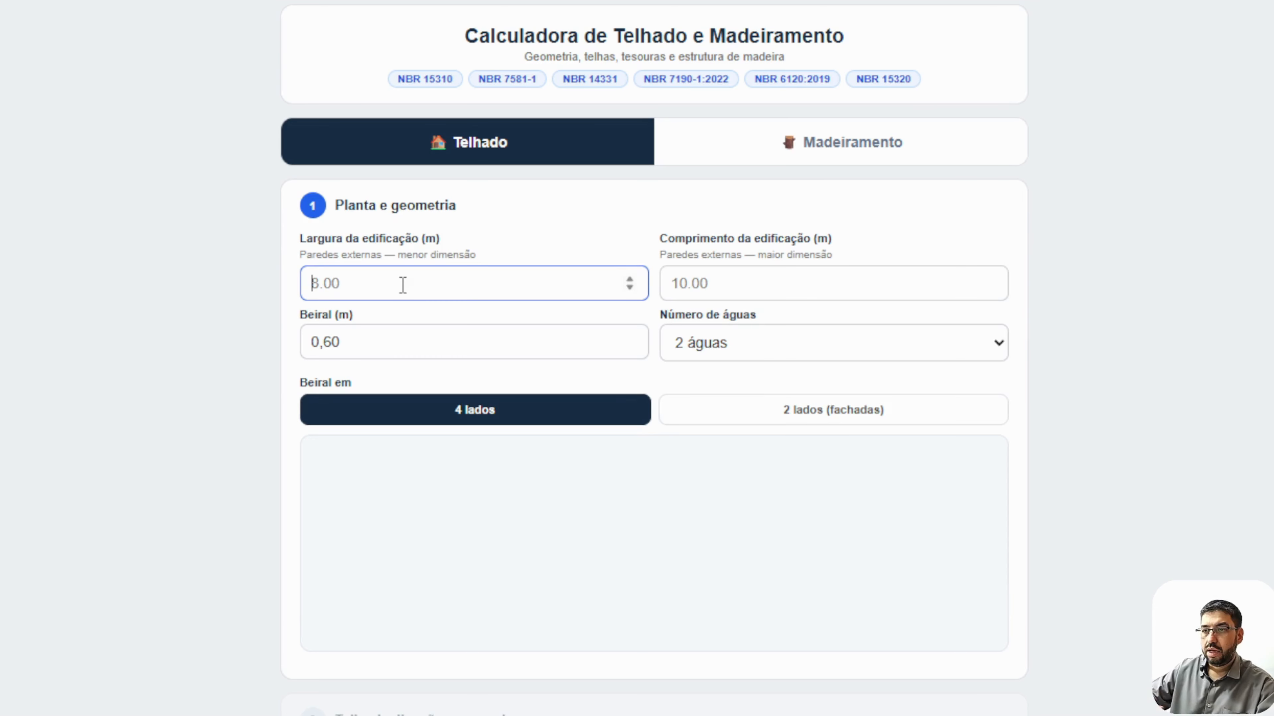
click(784, 284)
click(489, 332)
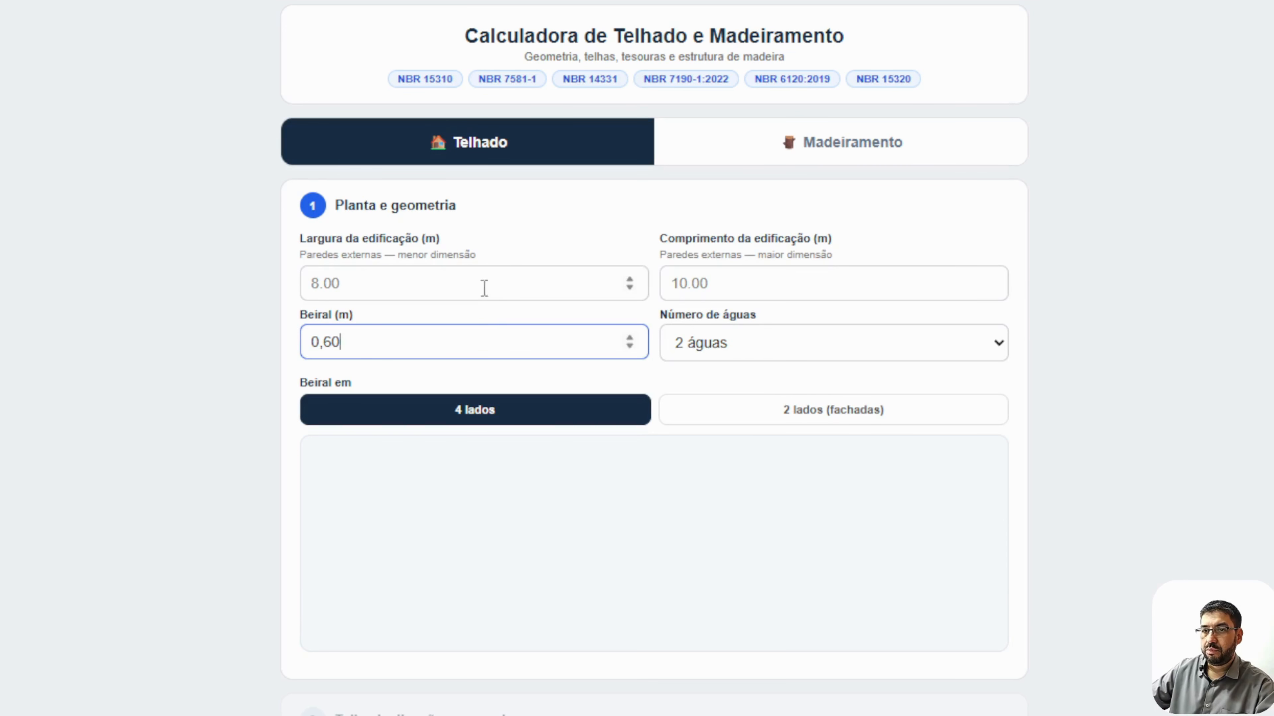
click(482, 281)
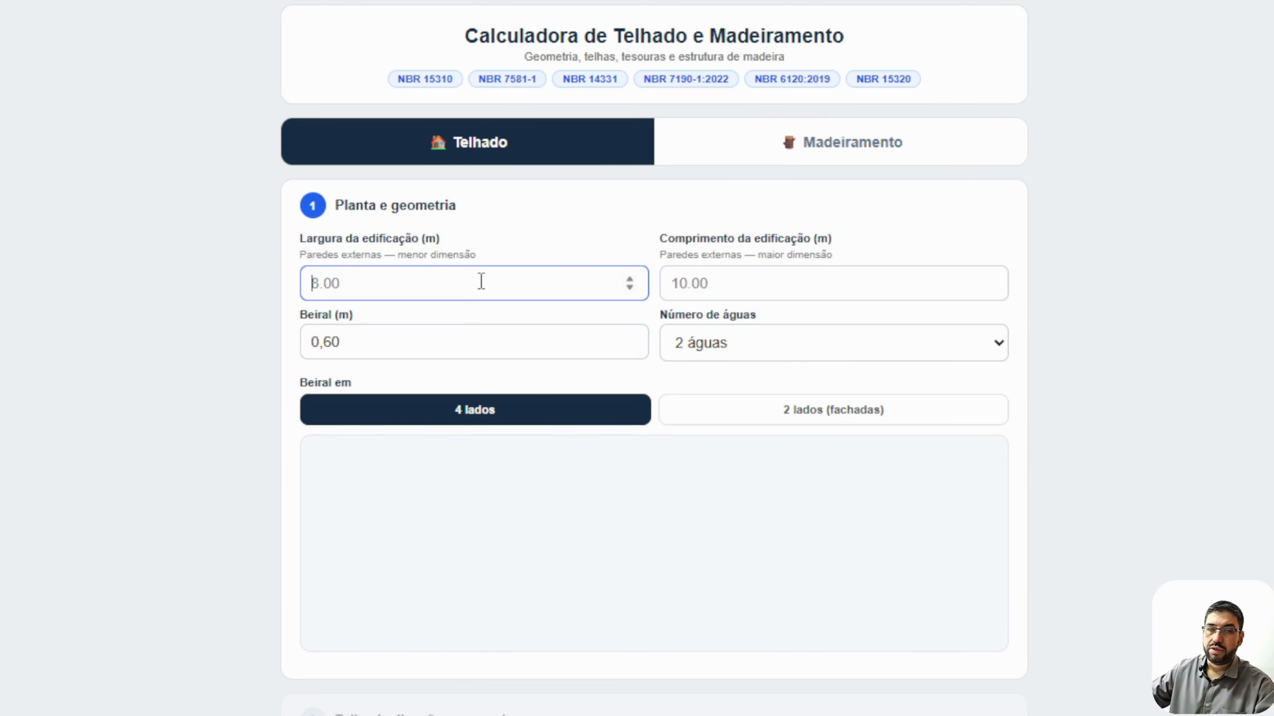
click(780, 284)
click(517, 345)
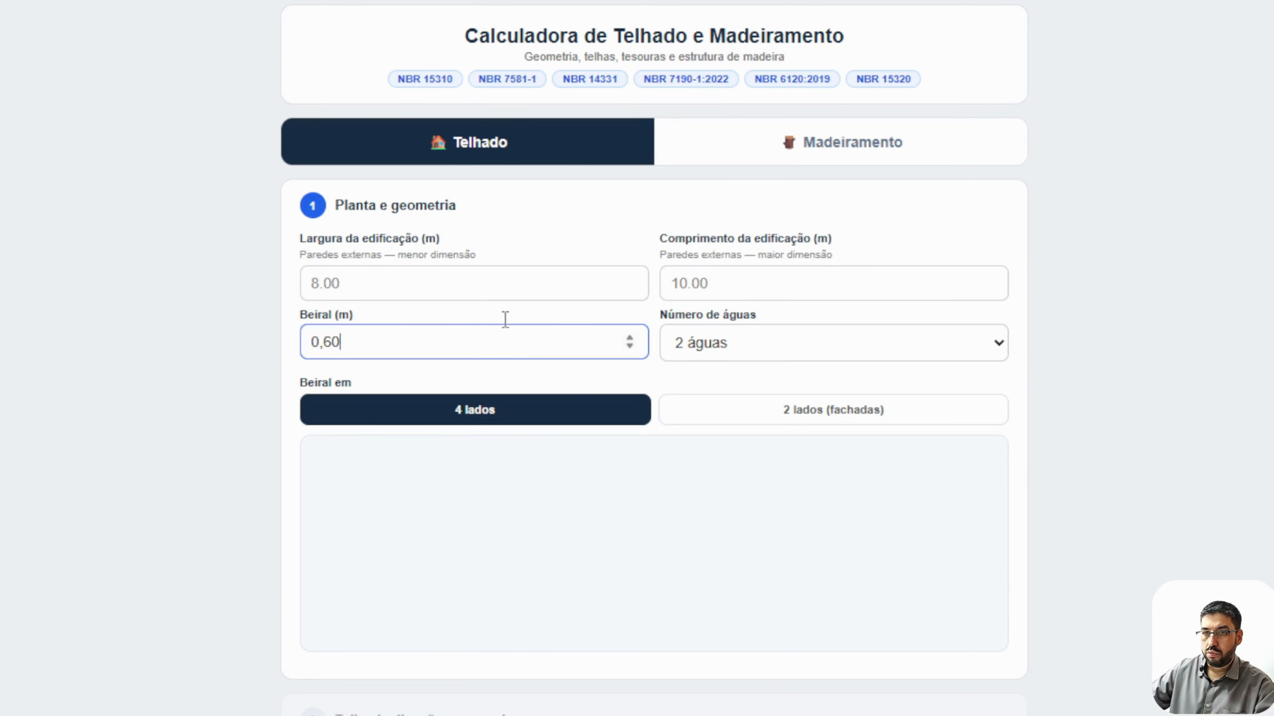
Enter a building width of 8 m and a building length of 14 m in the roof plan data.
click(503, 291)
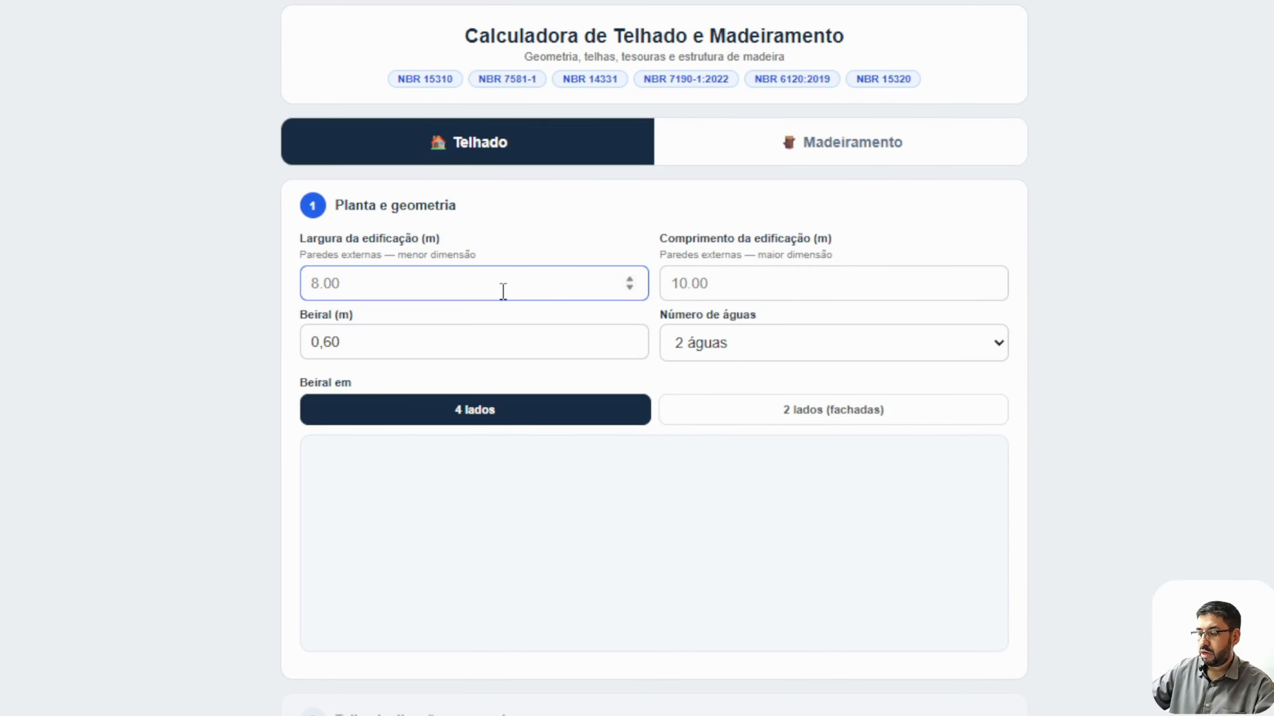
text(12)
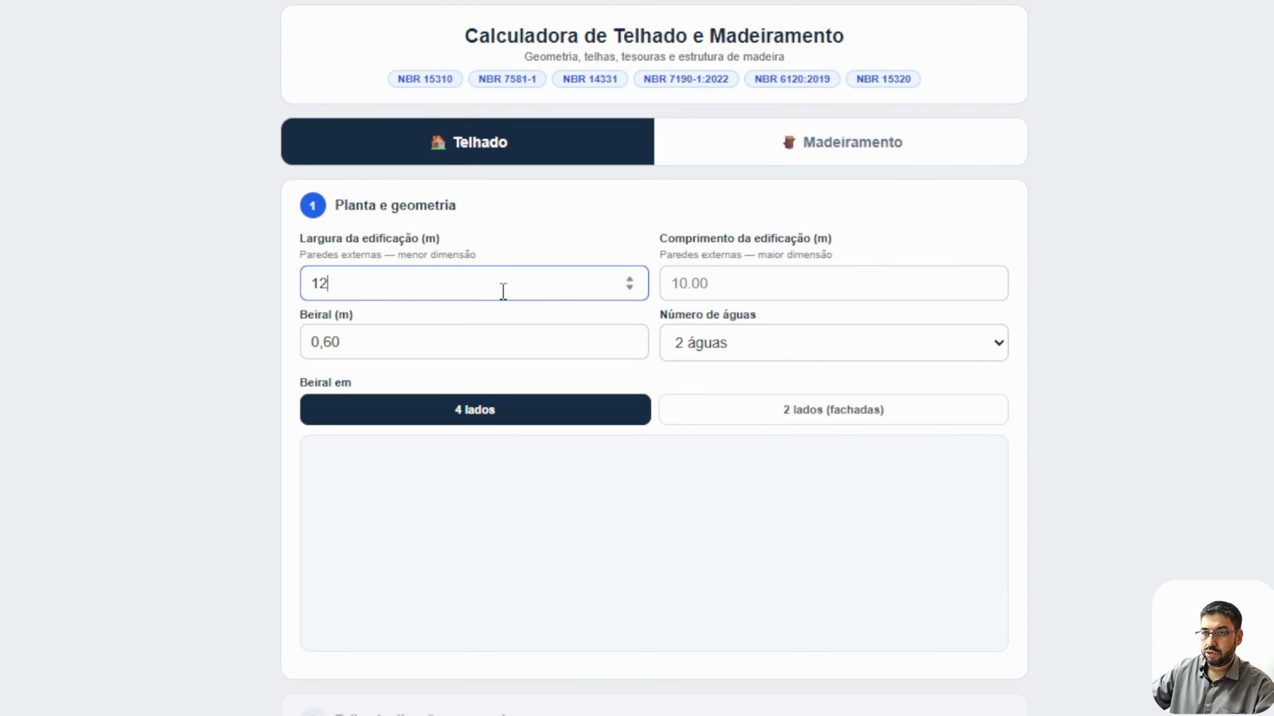
drag(503, 292, 251, 291)
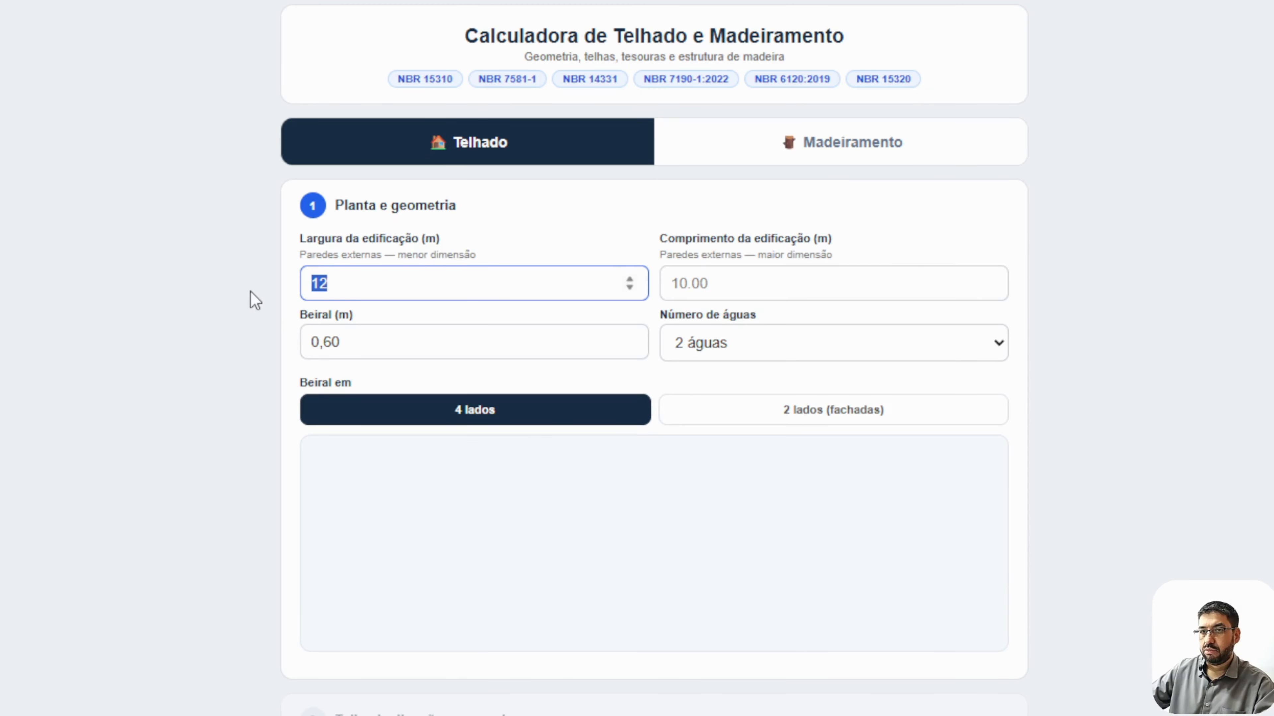
text(8)
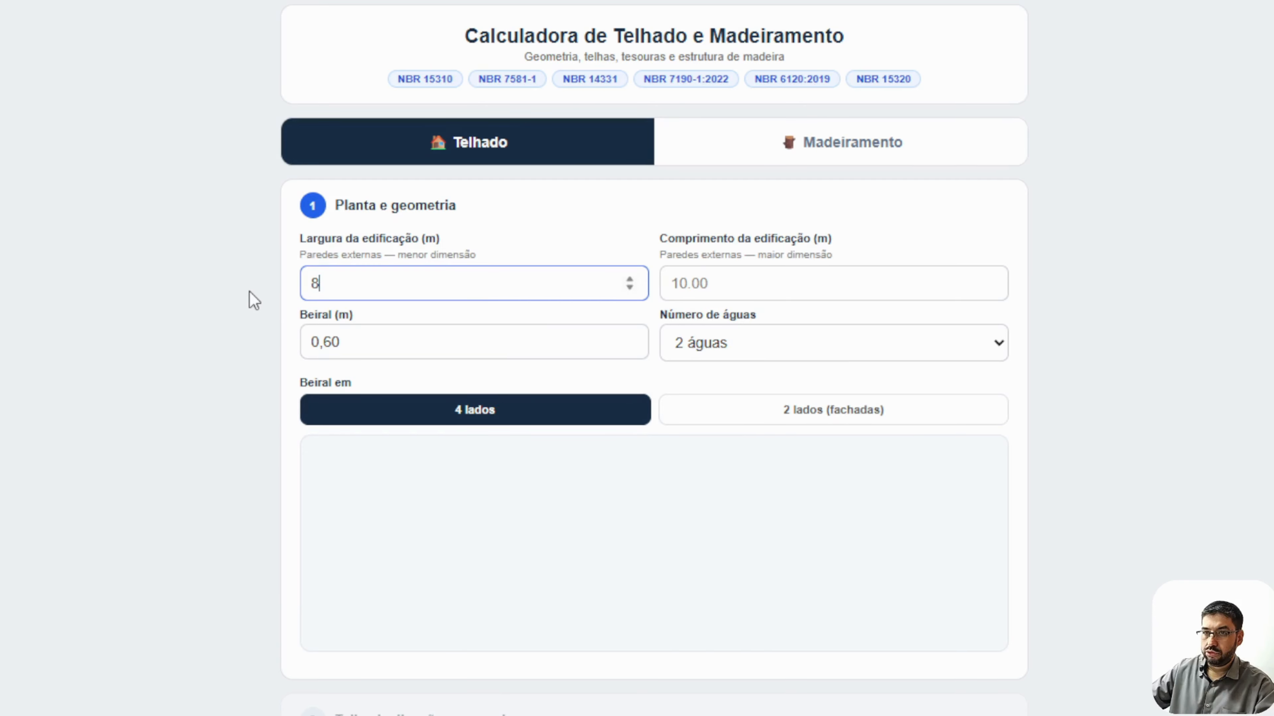
click(854, 279)
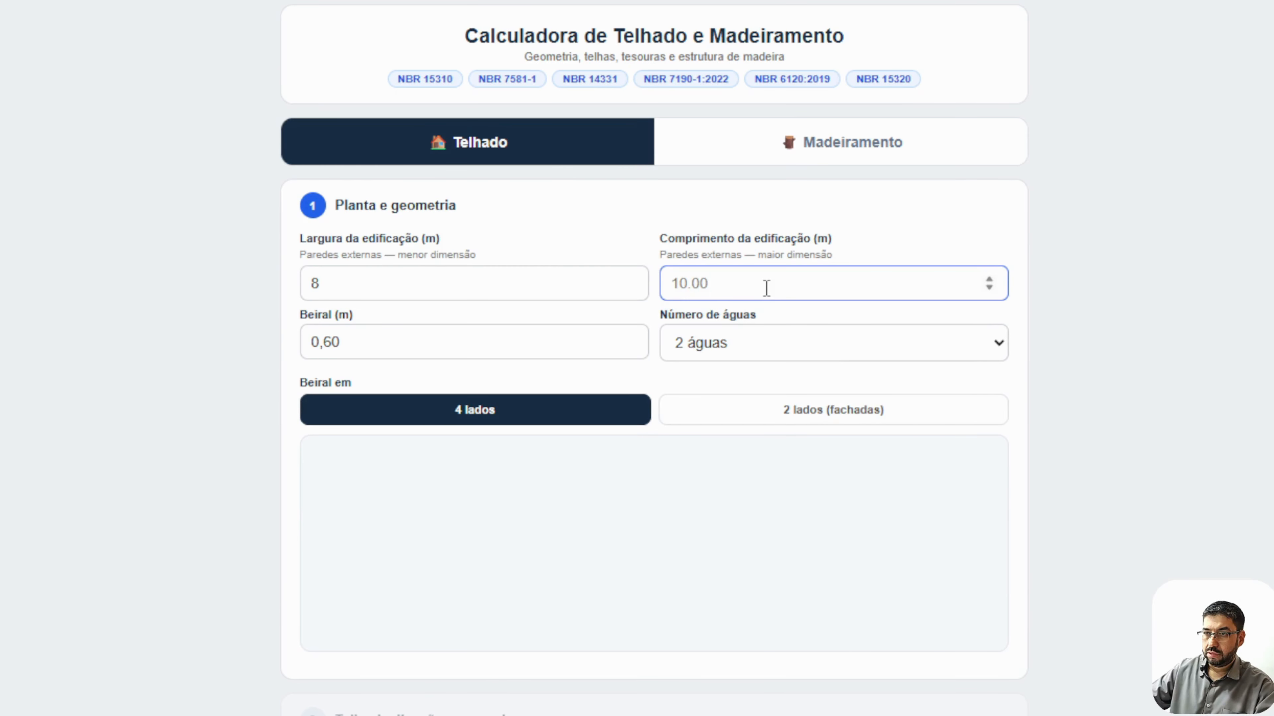
text(14)
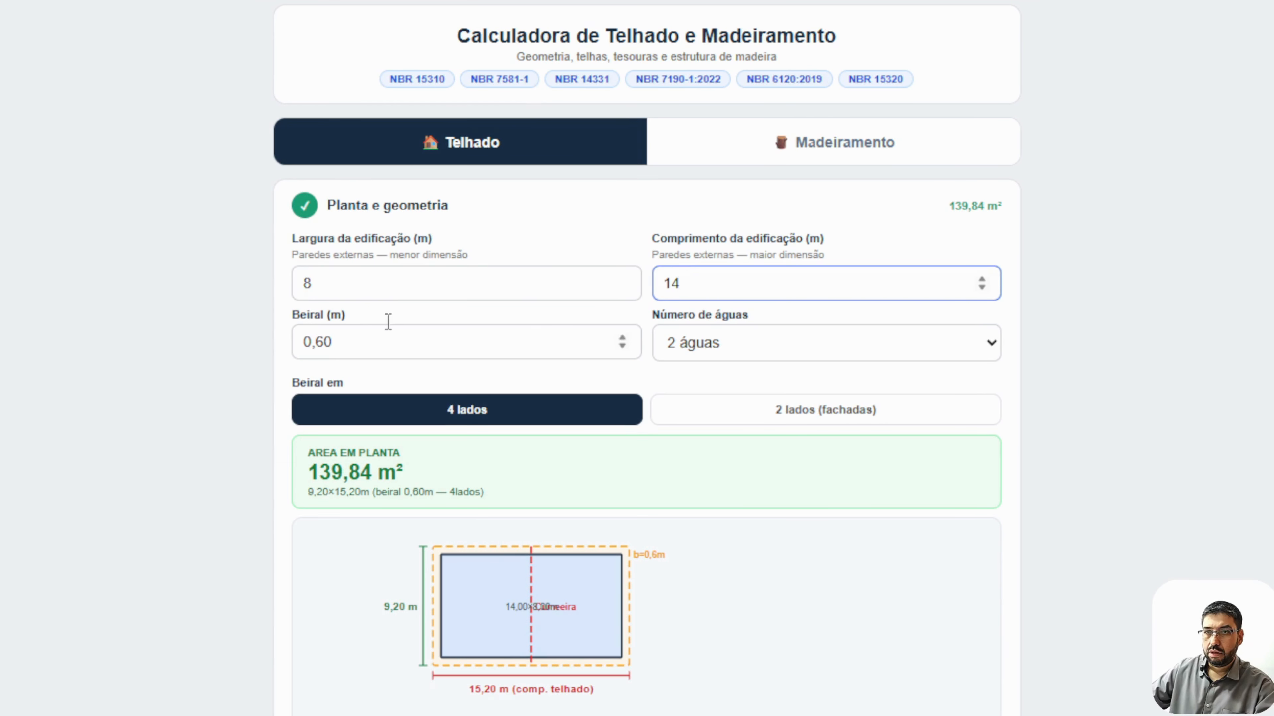
Refine the building dimensions to a width of 8,50 m and a length of 14,60 m.
click(333, 279)
text(,50)
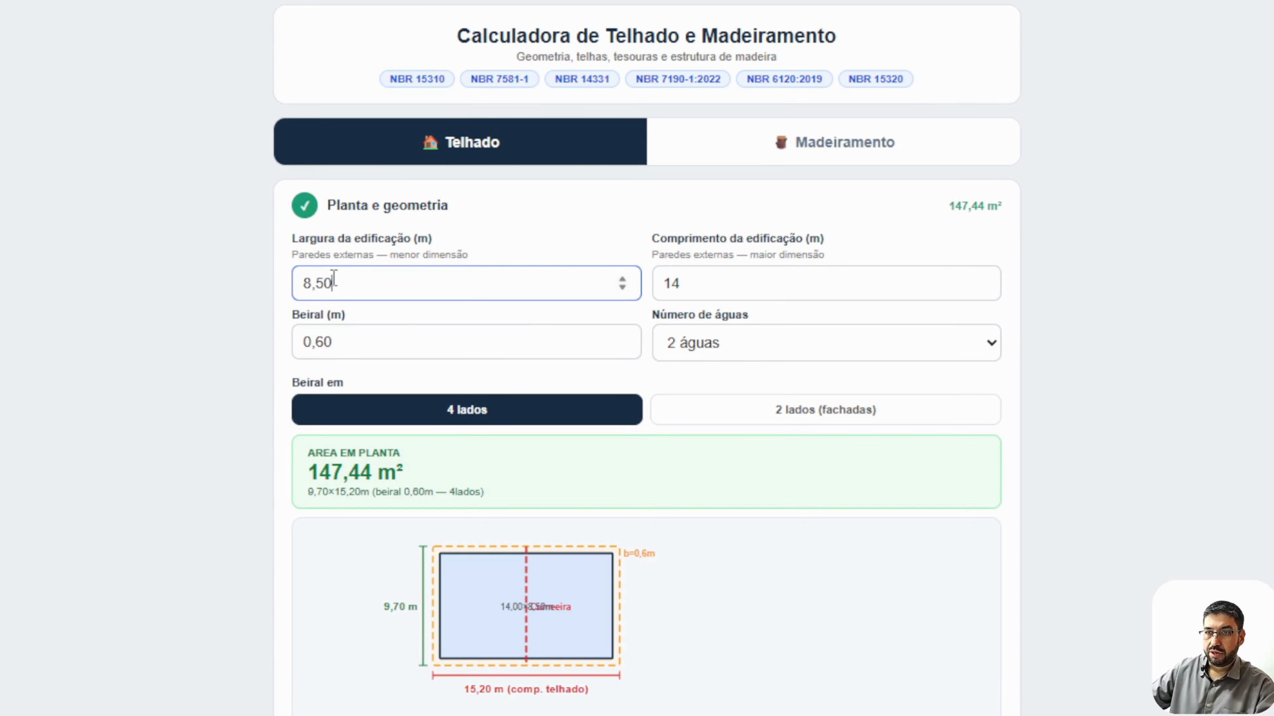
click(753, 286)
text(,60)
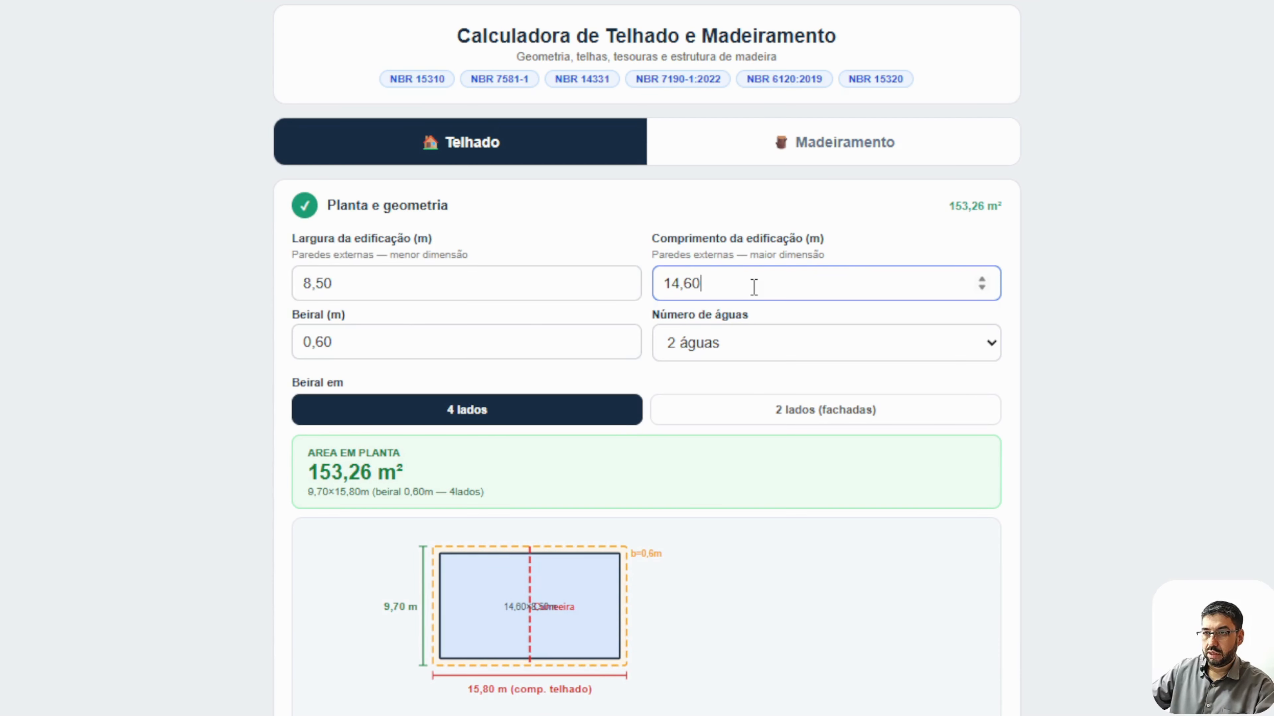
click(729, 381)
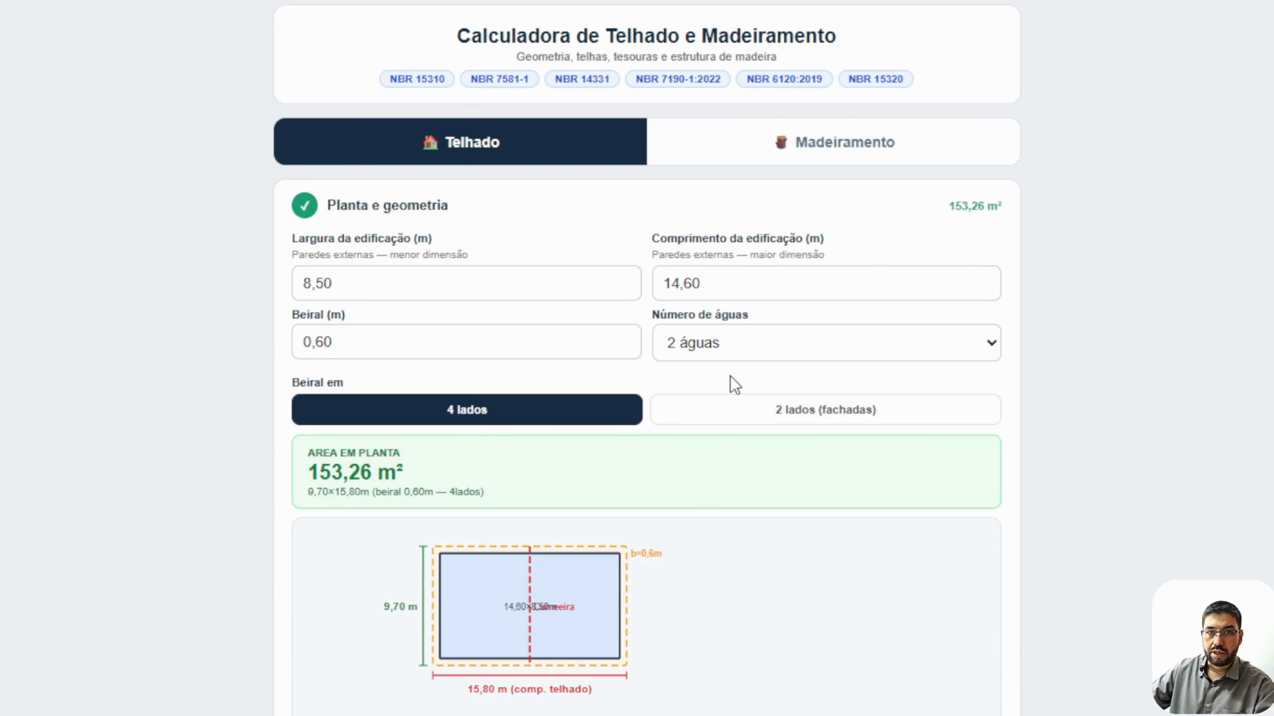
Reduce the eave overhang (Beiral) to 0,5 m.
click(358, 345)
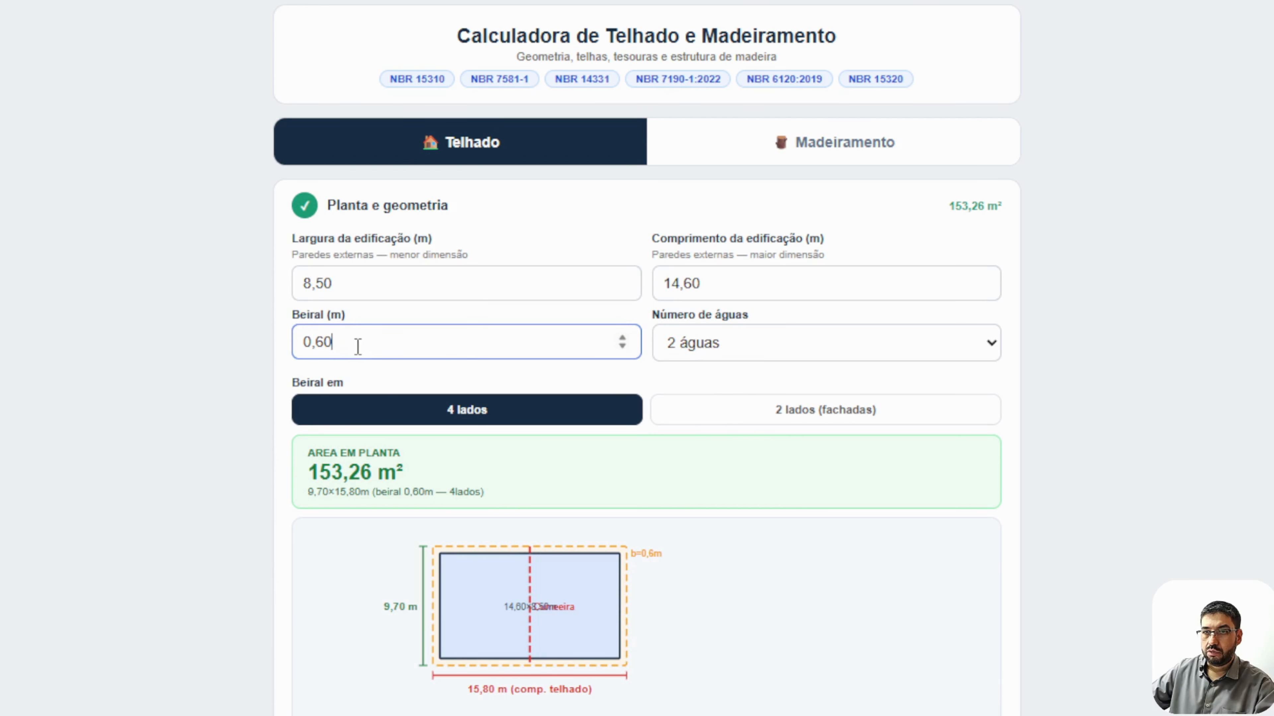
click(622, 346)
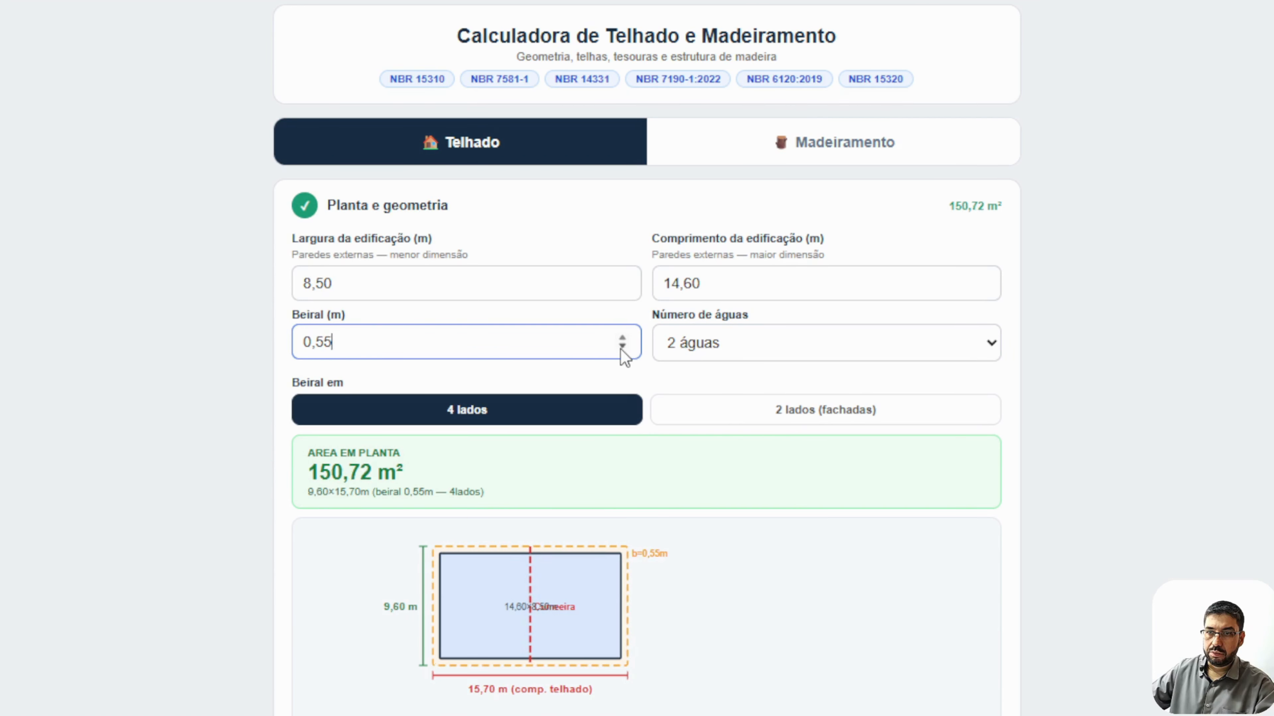
click(622, 346)
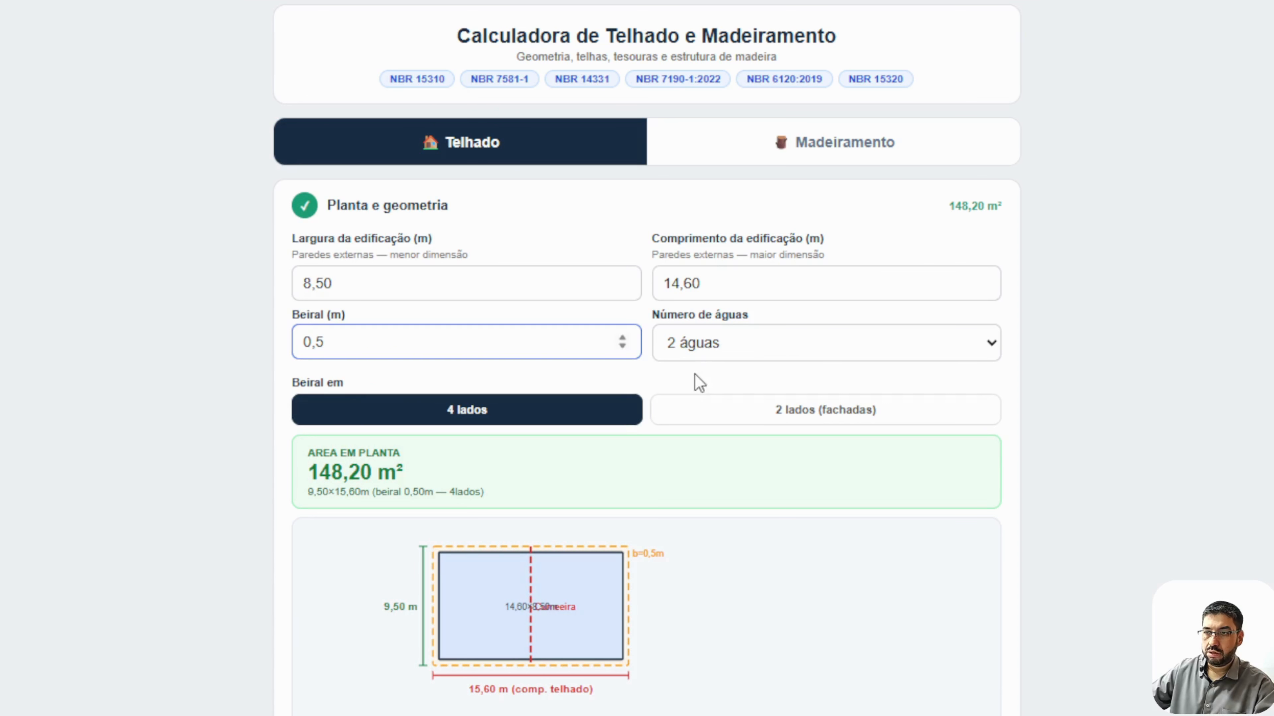
Preview the roof plan with 1 água (shed), and return the number of slopes to 2 águas.
click(705, 356)
click(716, 381)
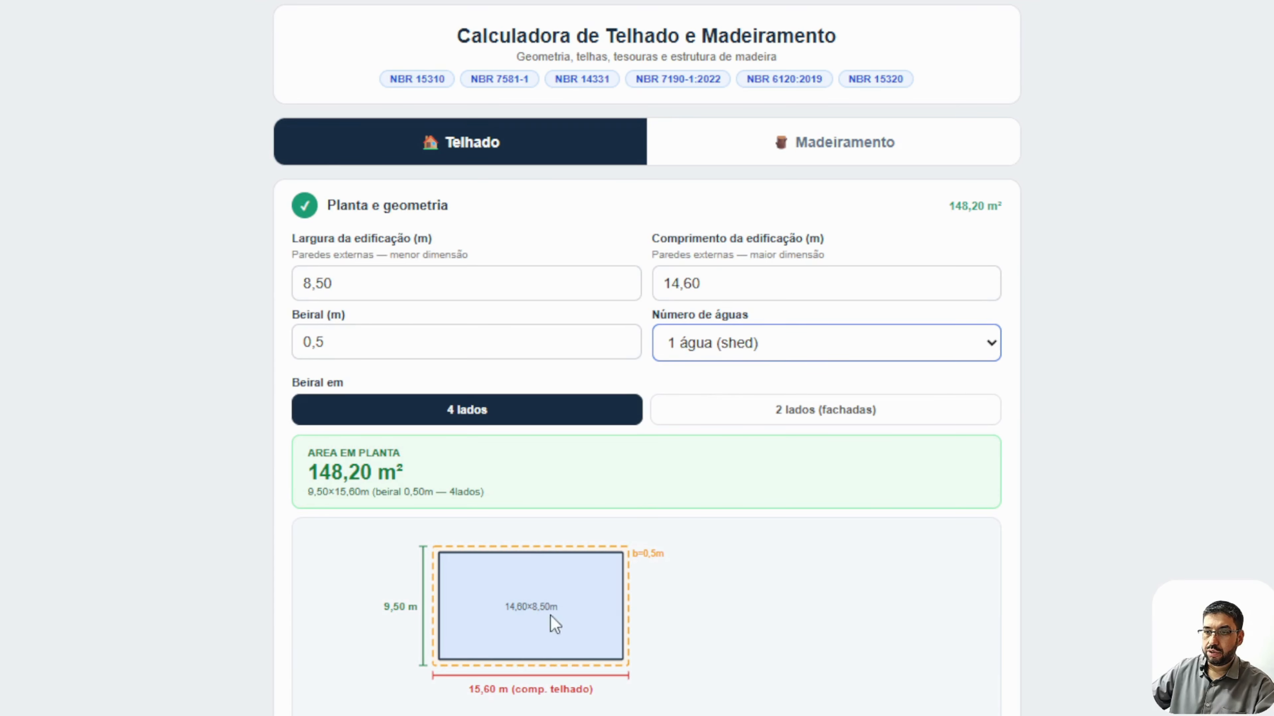
click(767, 357)
click(741, 407)
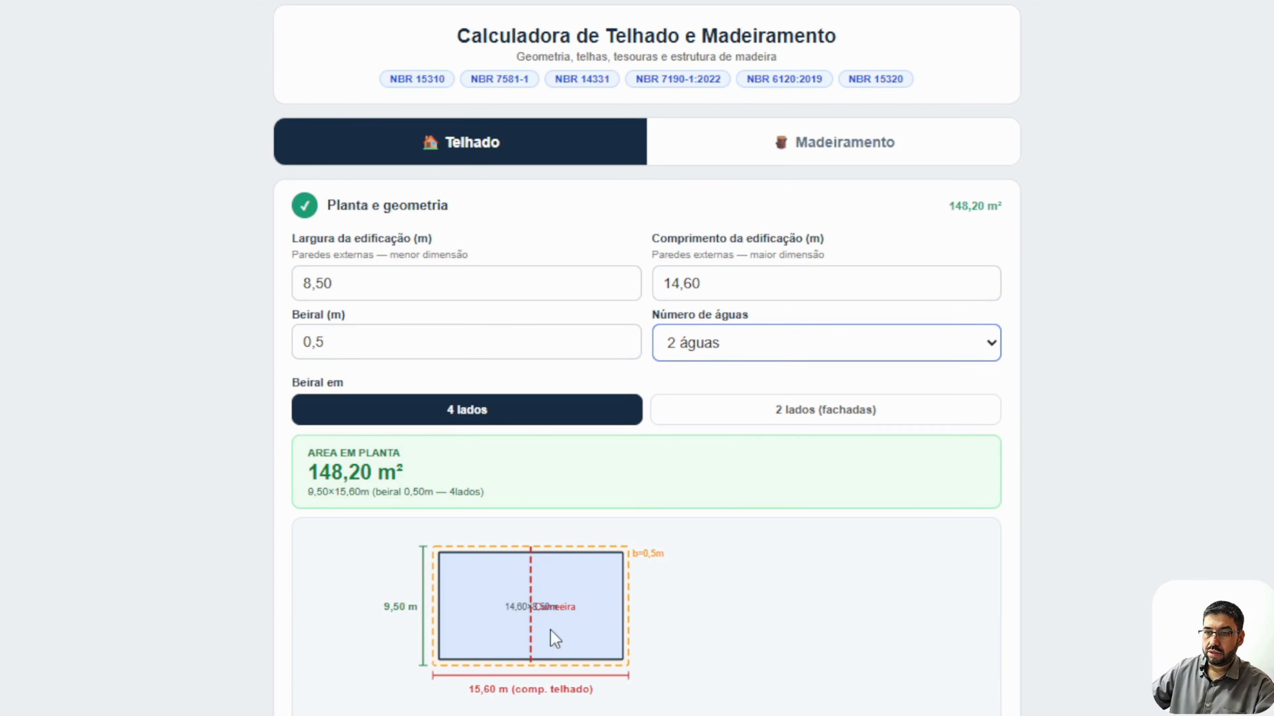
Set the number of roof slopes to 4 águas.
click(736, 349)
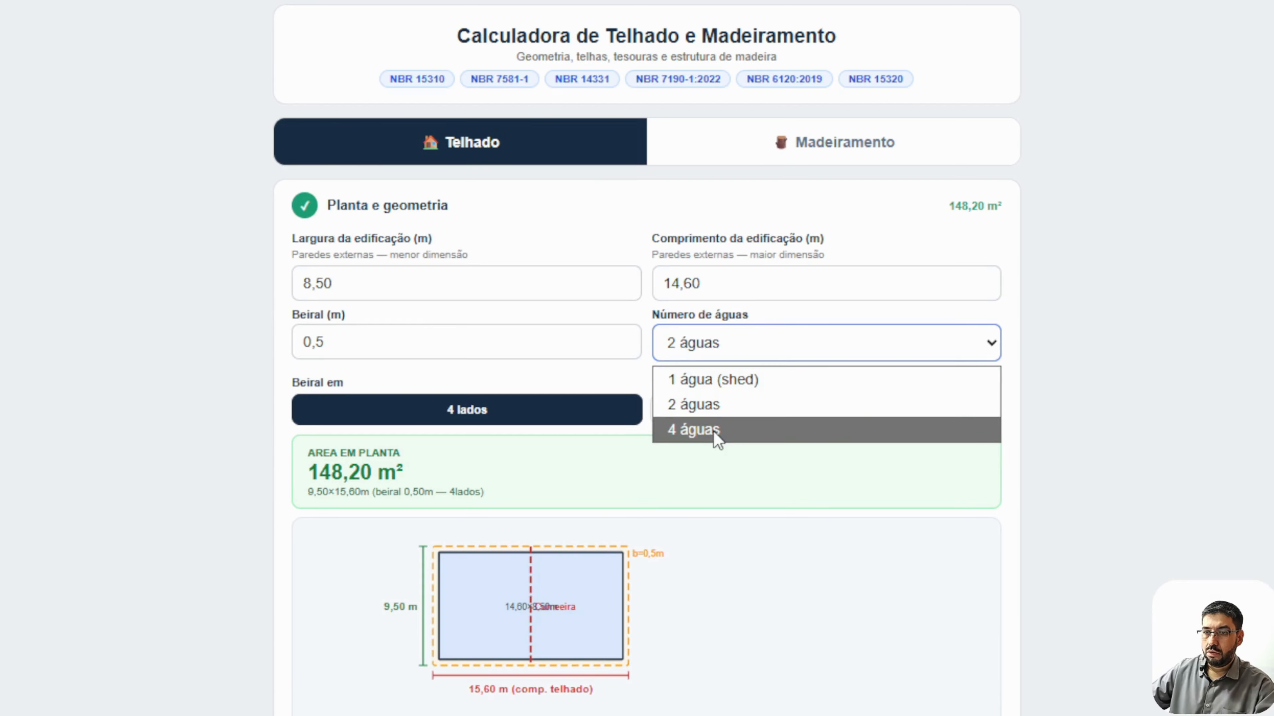
click(716, 431)
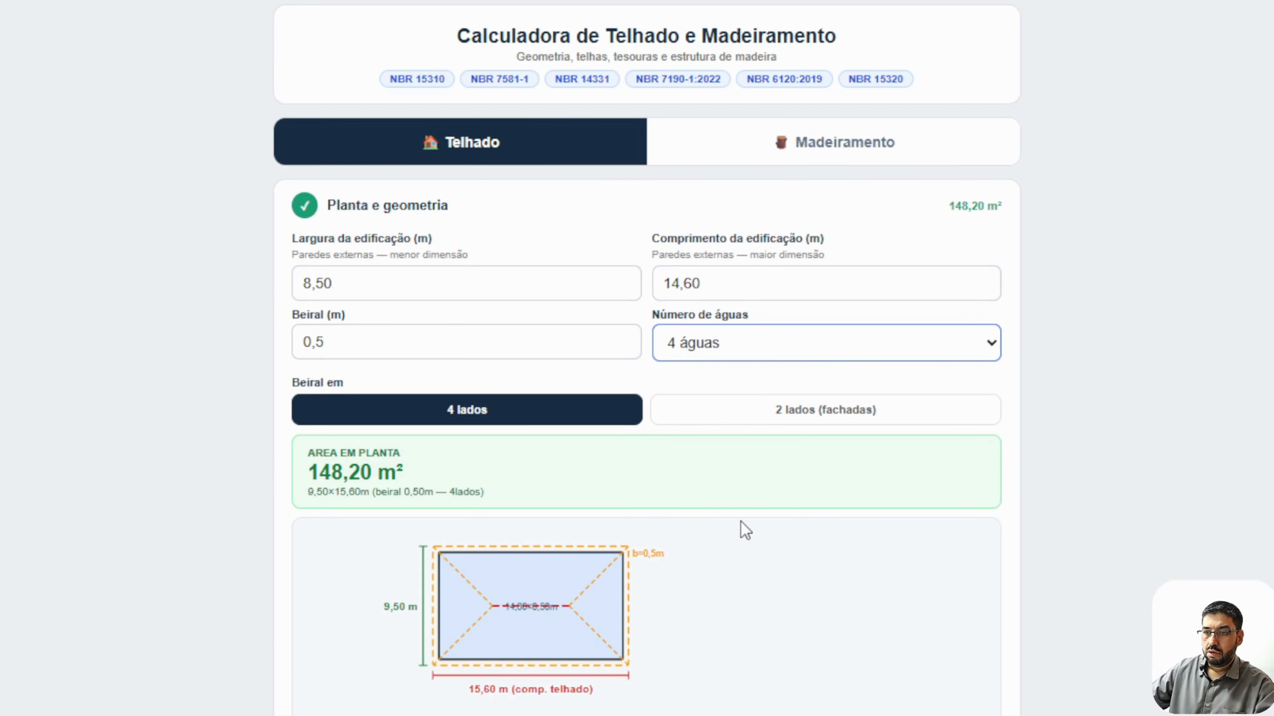
click(143, 458)
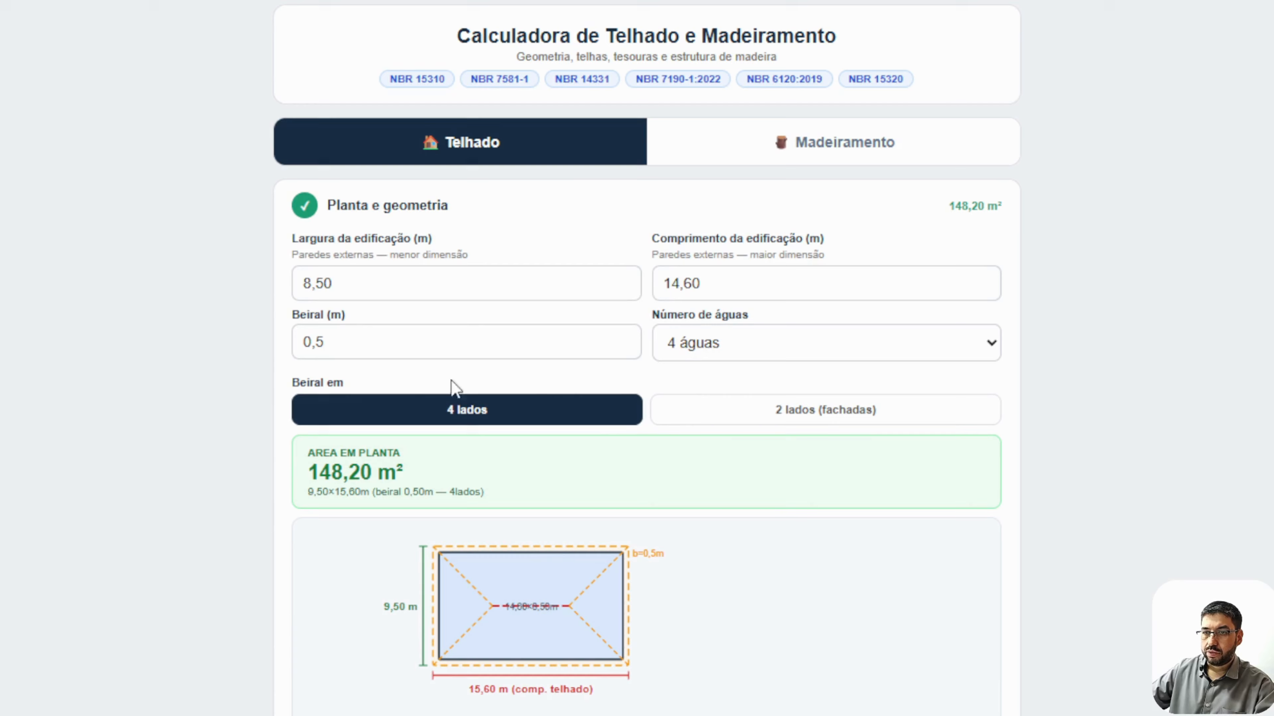
Try the eave on 2 lados (fachadas), and restore it to 4 lados.
click(798, 421)
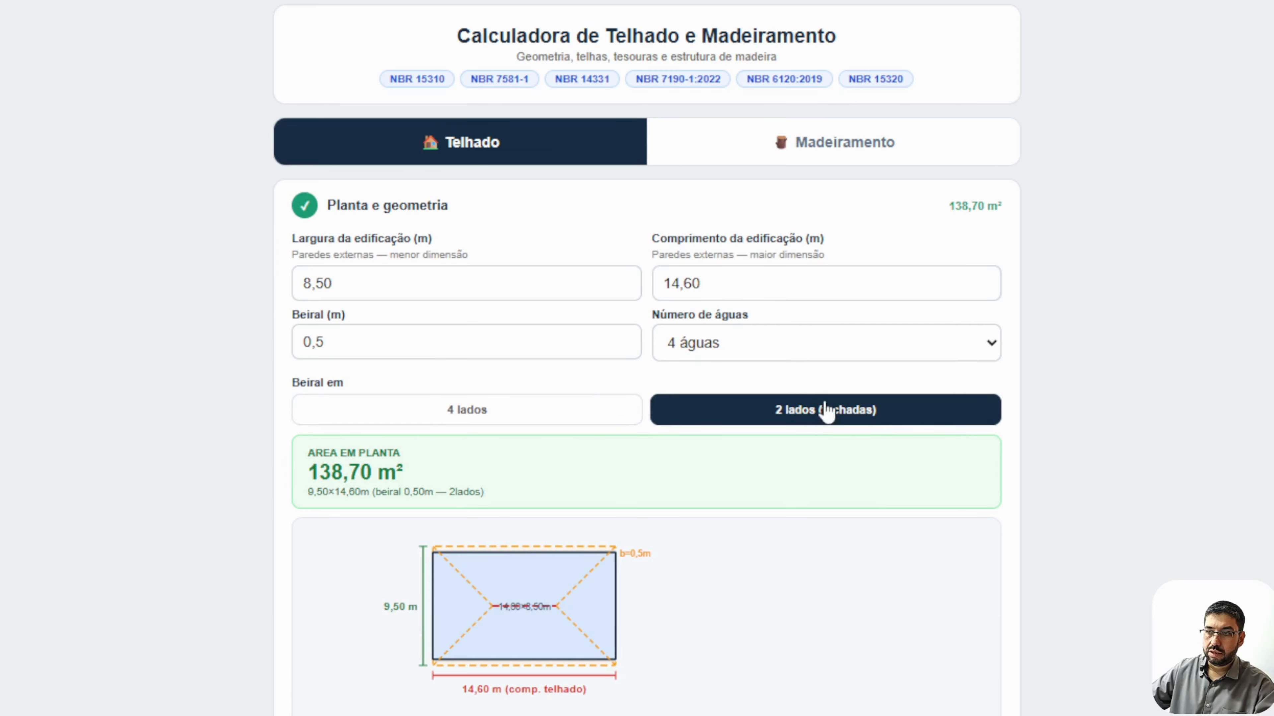
click(582, 412)
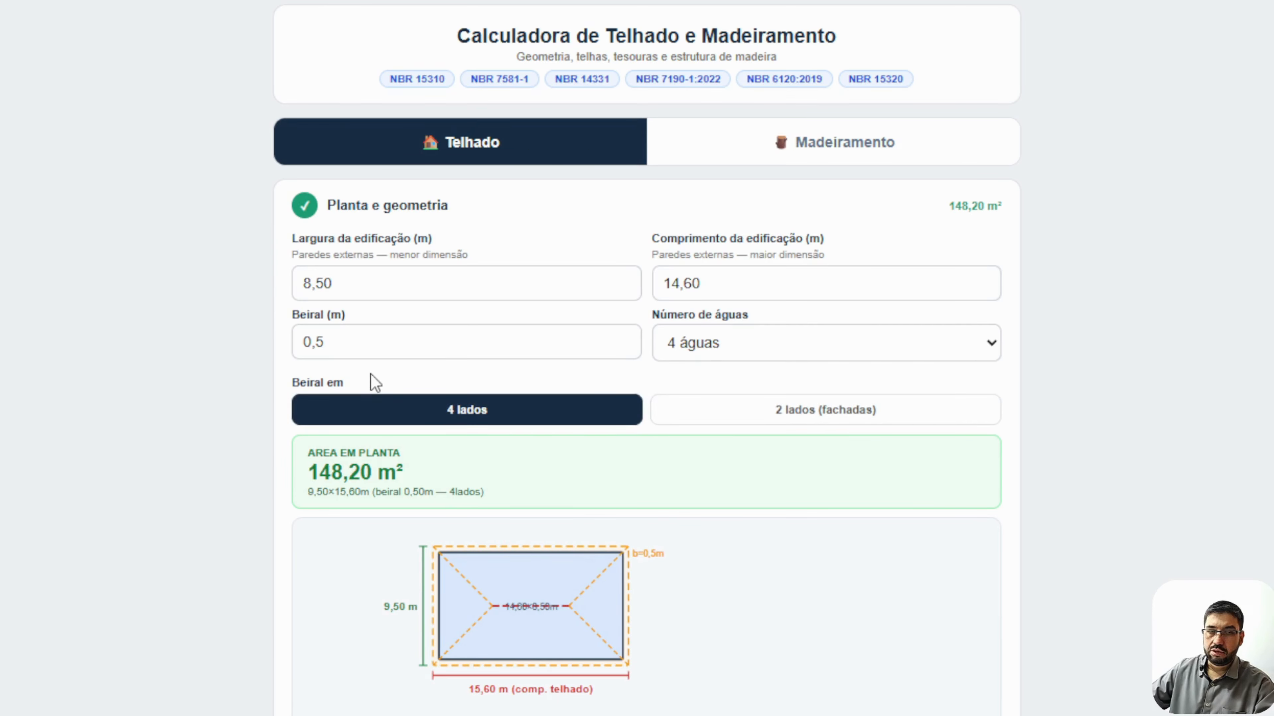
click(323, 335)
drag(323, 335, 268, 370)
click(267, 371)
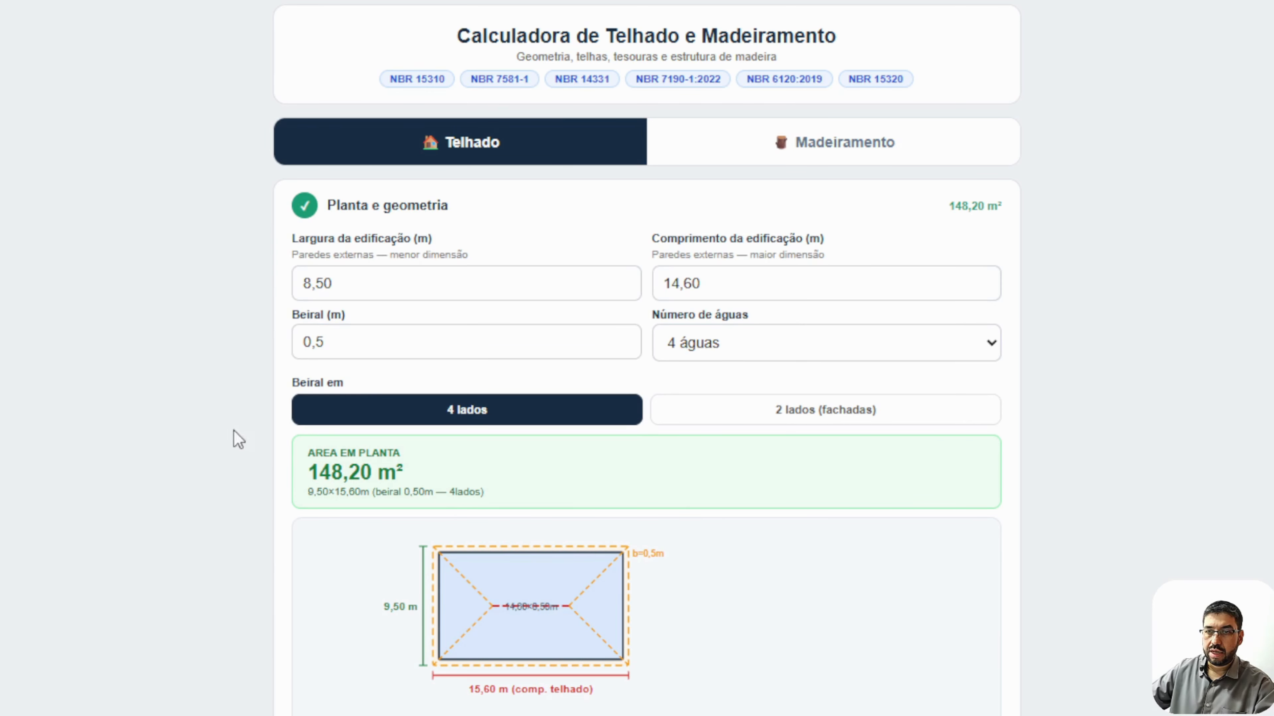
Preview the tile parameters with the tile type set to Personalizado.
scroll(927, 605, down, 4)
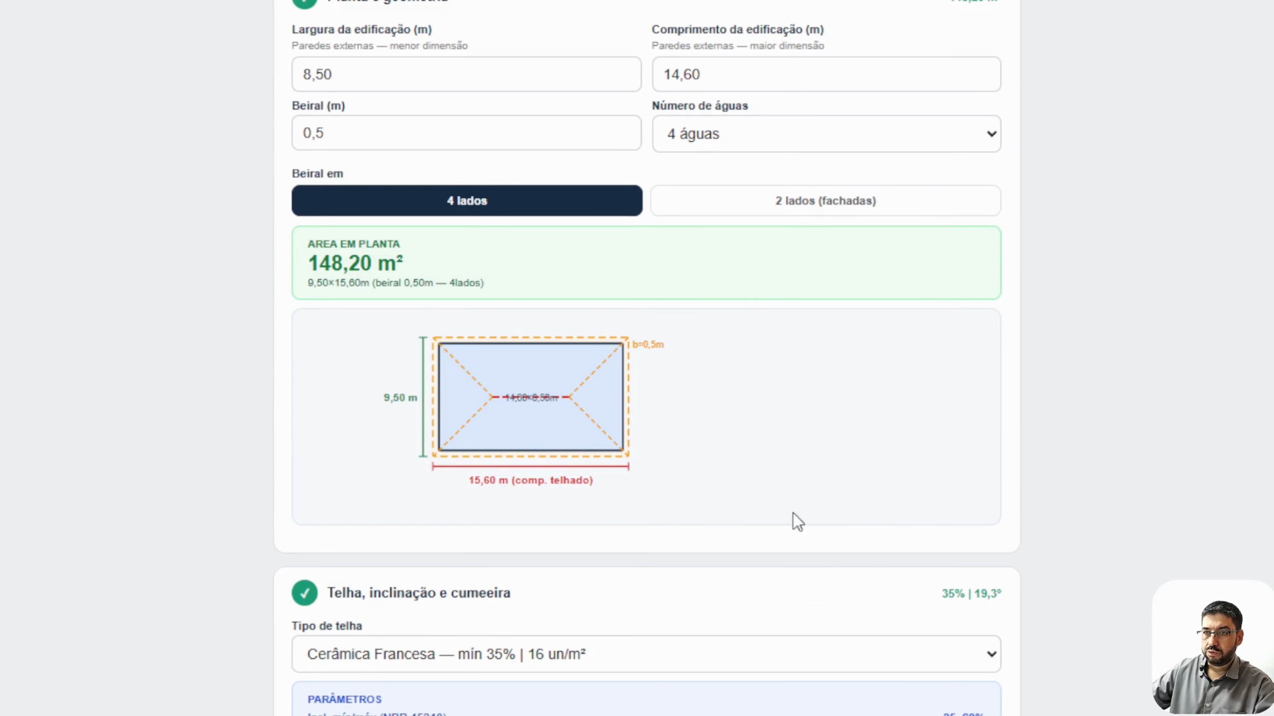
scroll(607, 434, up, 4)
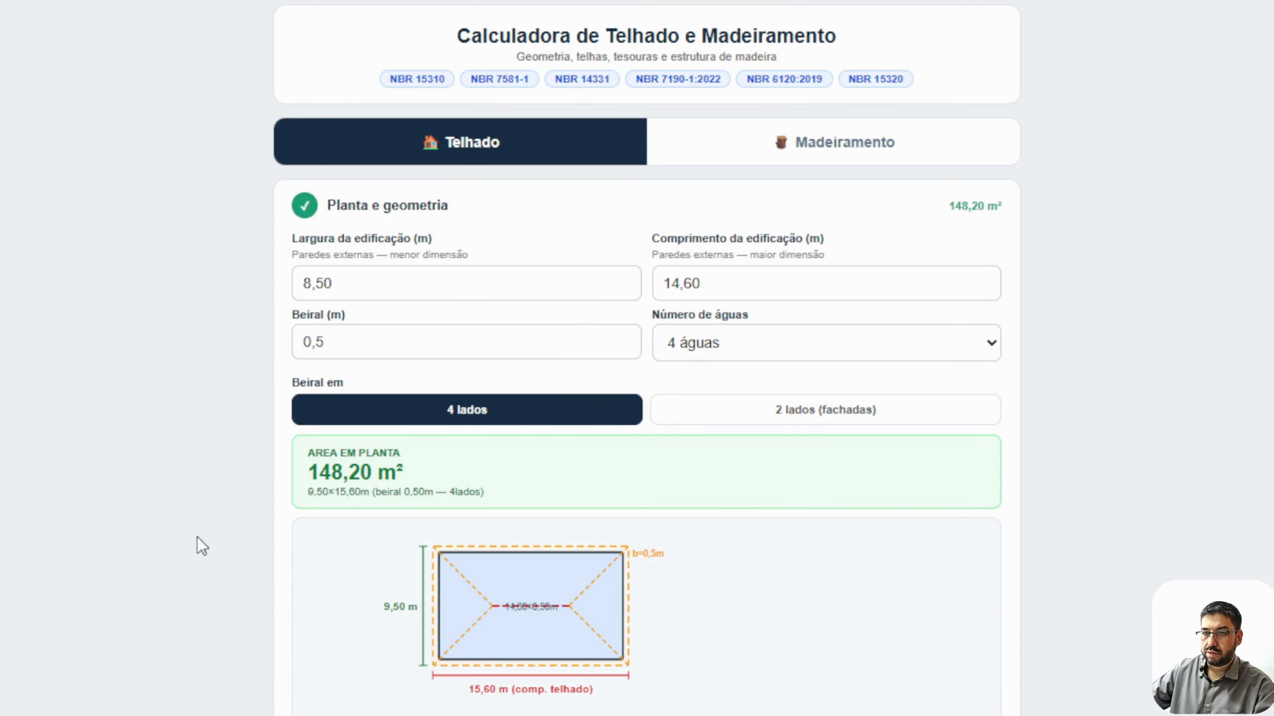
scroll(189, 577, down, 4)
scroll(194, 586, down, 10)
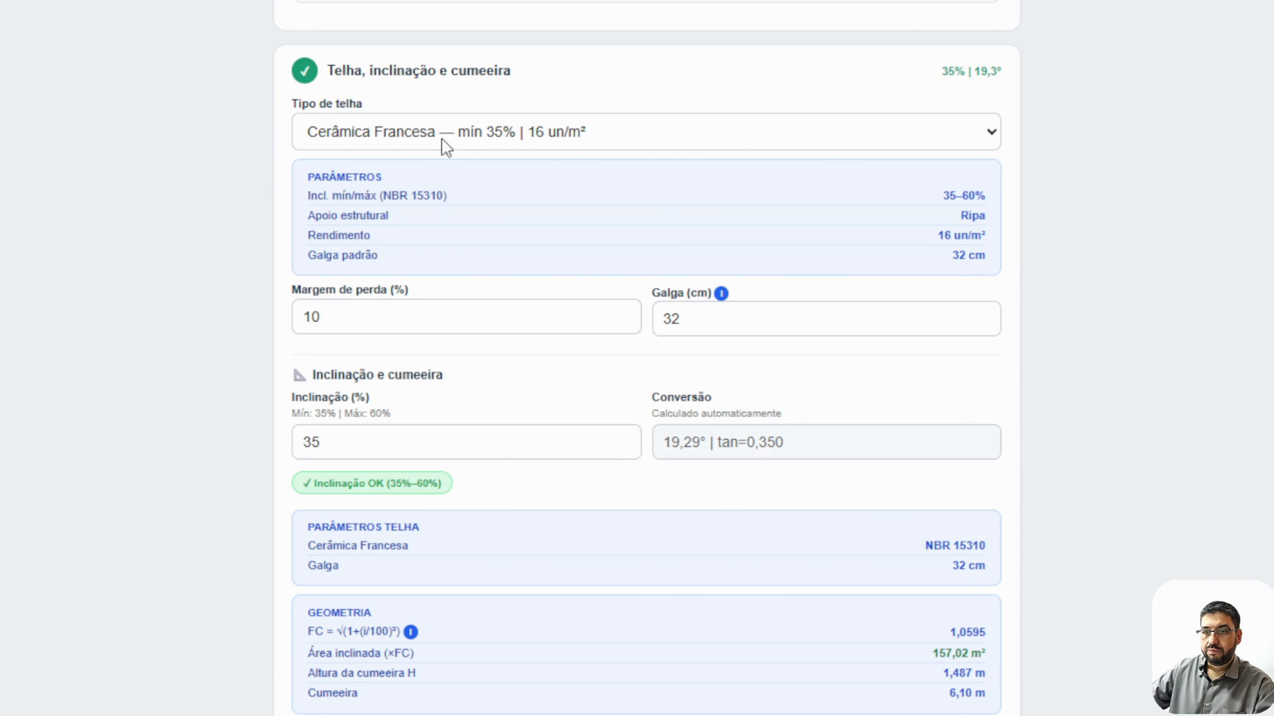
click(507, 136)
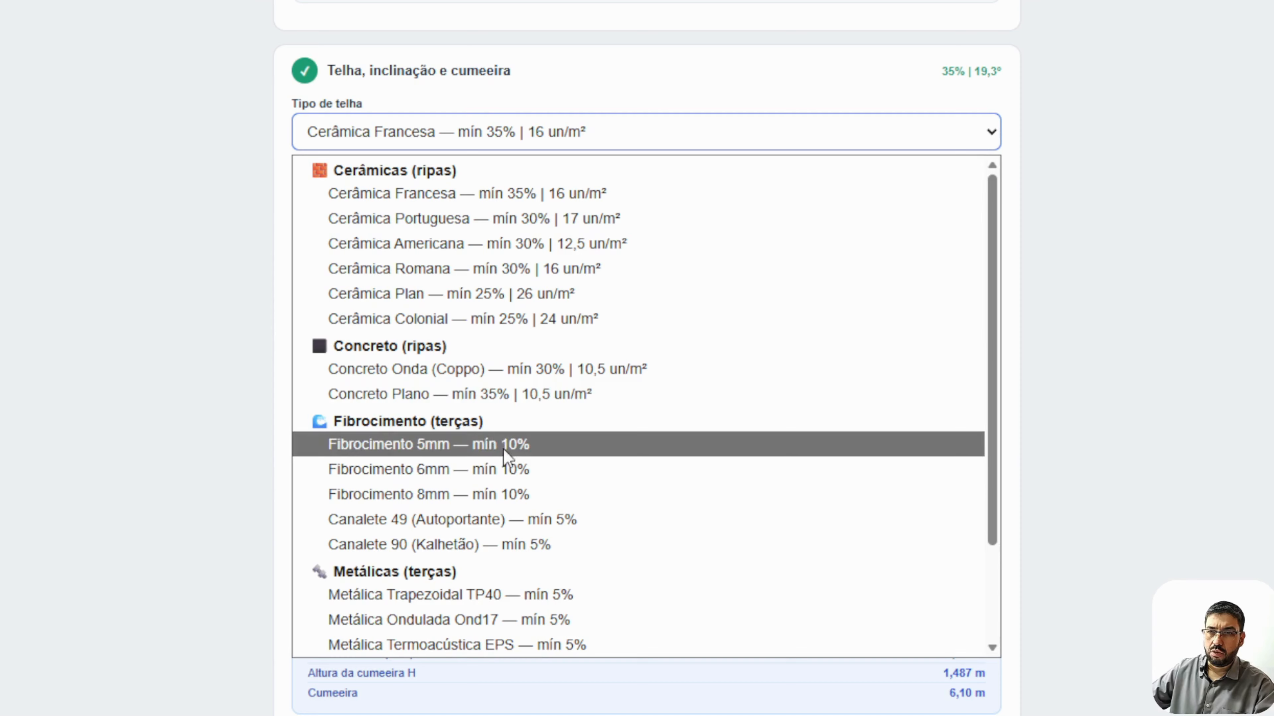
scroll(591, 543, down, 3)
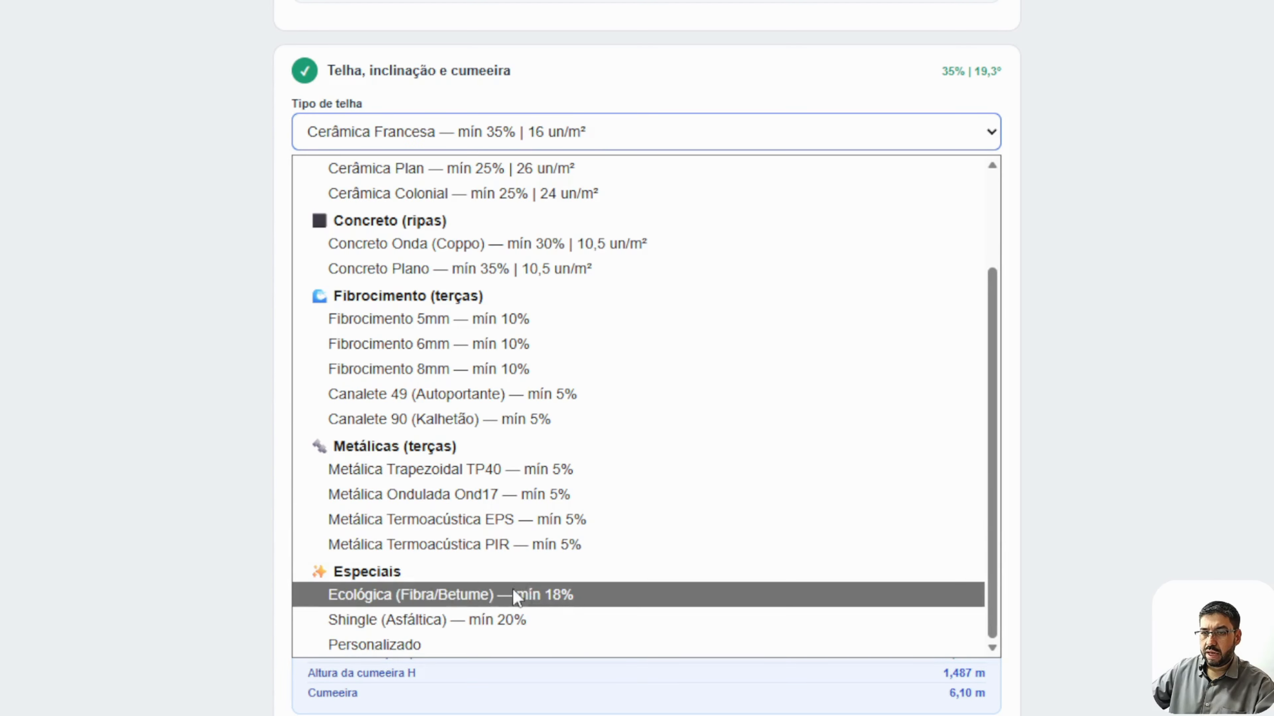
click(412, 647)
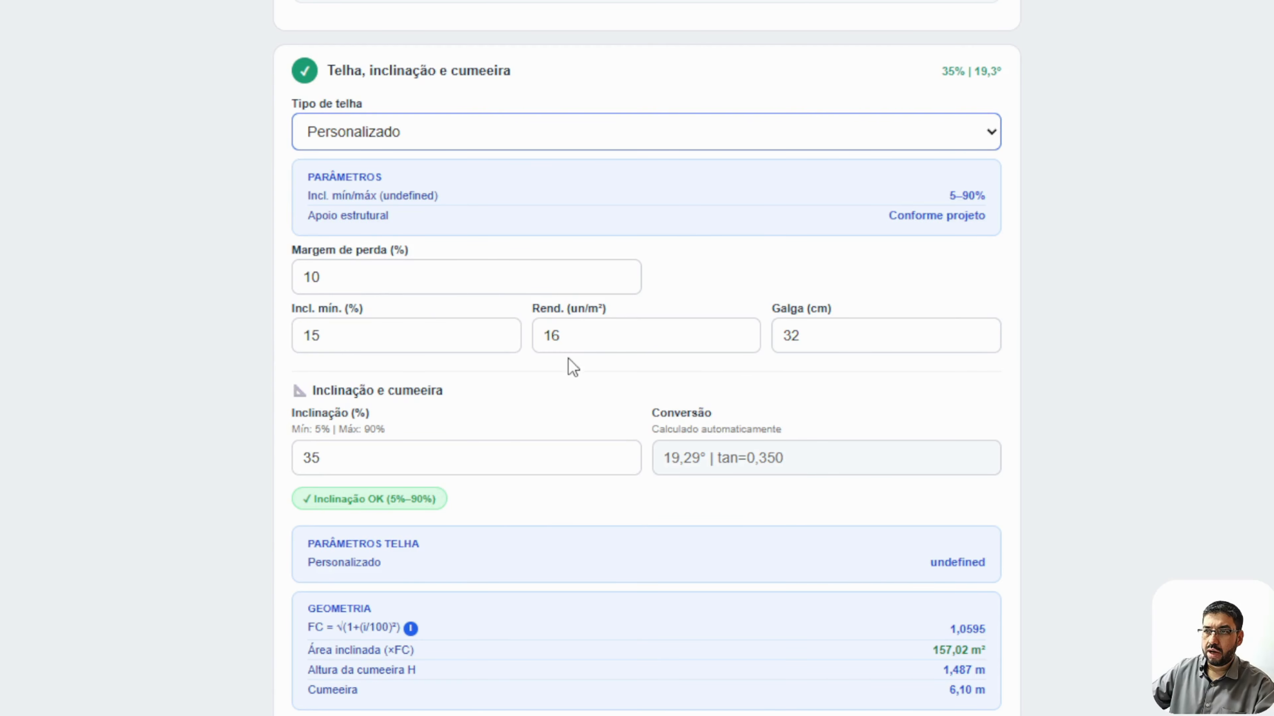
Set the tile type to Cerâmica Romana with a 30% minimum slope and 16 un/m².
click(506, 133)
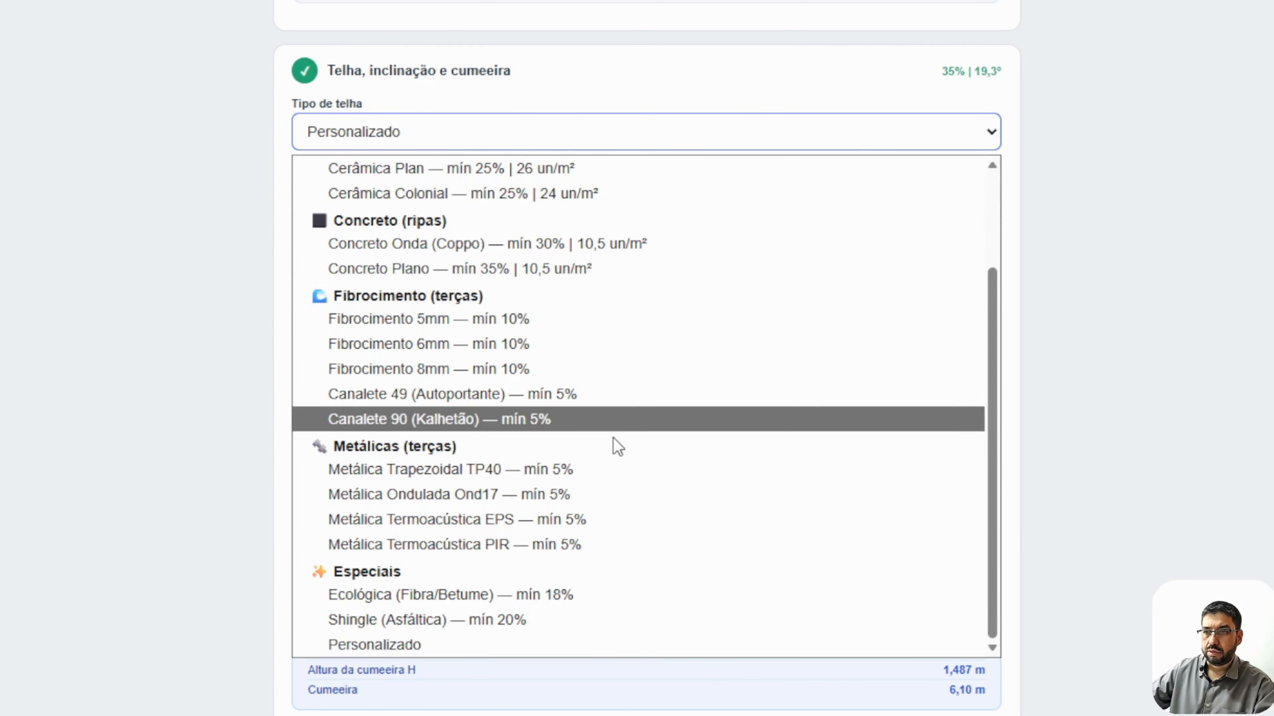
scroll(614, 447, up, 3)
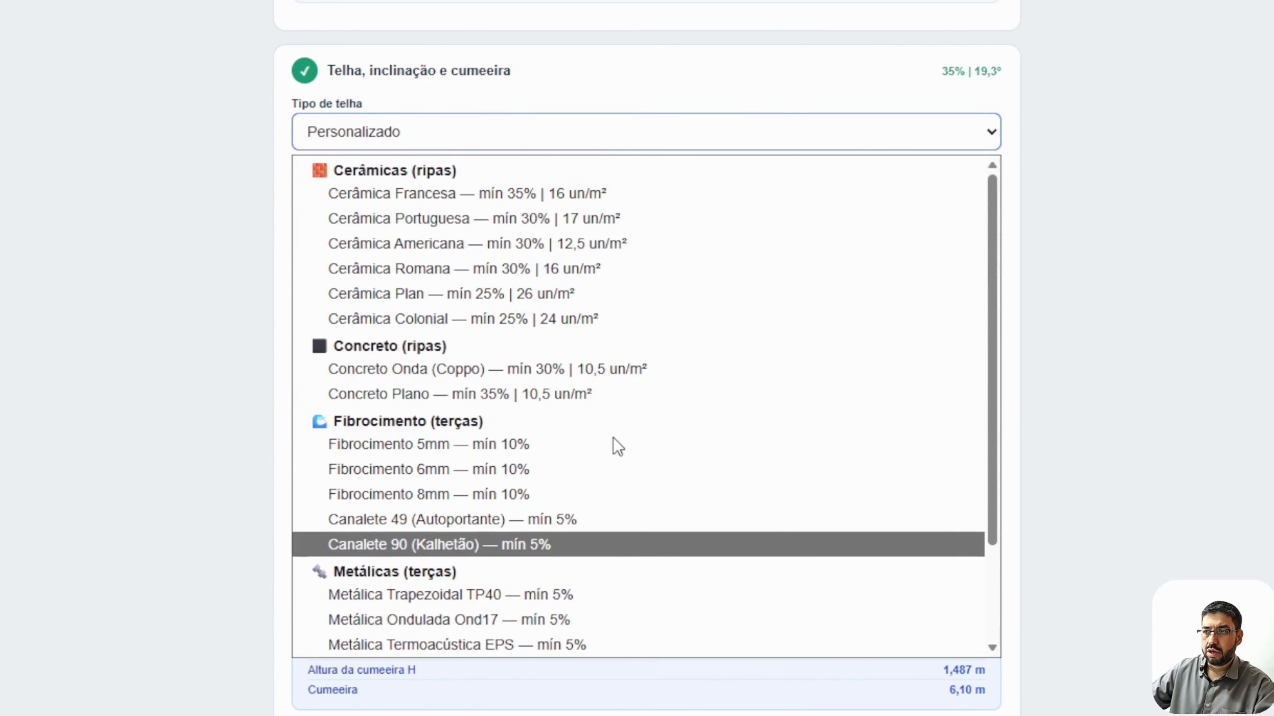
click(489, 270)
click(386, 193)
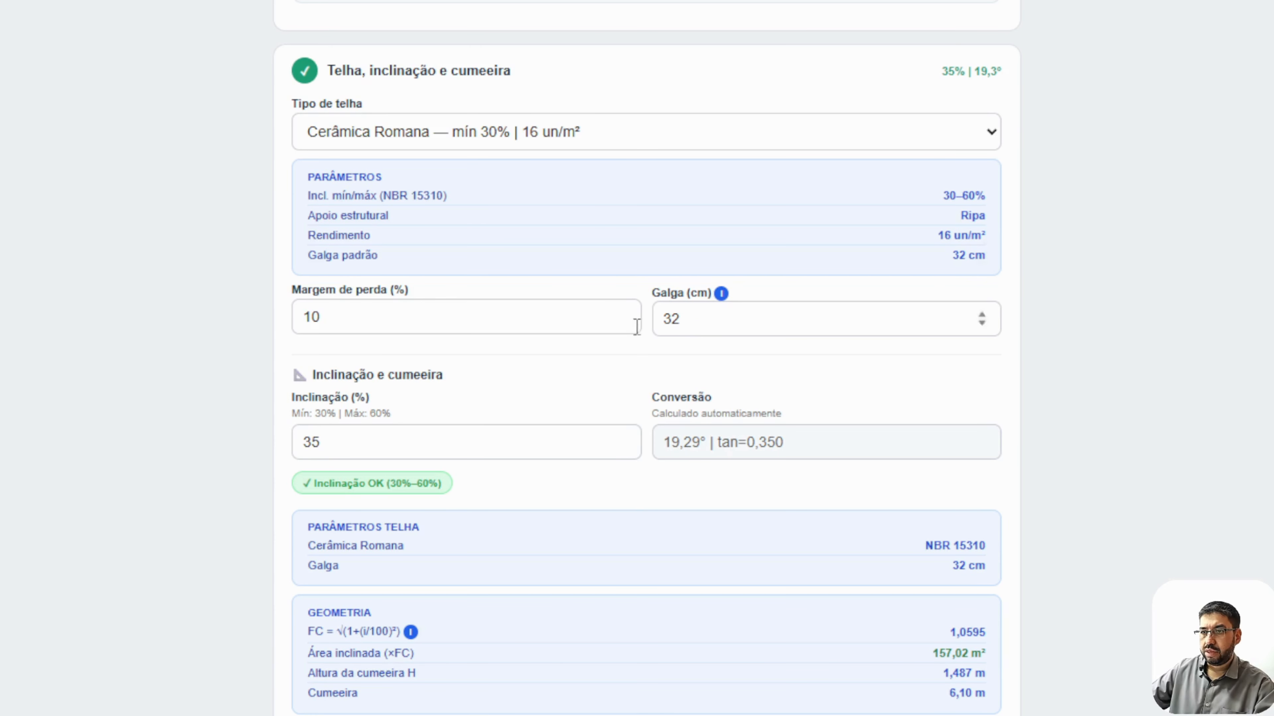
Review the loss margin, batten gauge (Galga) and slope values for the selected tile, leaving them as they are.
click(429, 321)
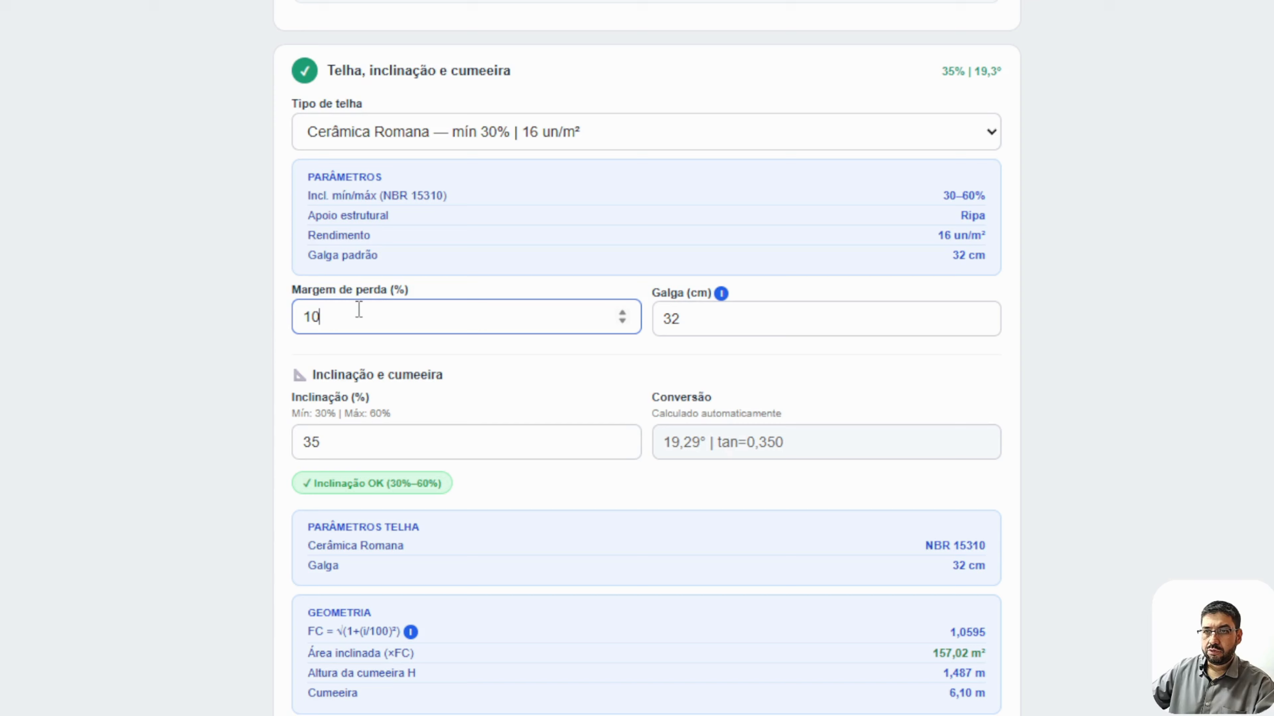
click(771, 333)
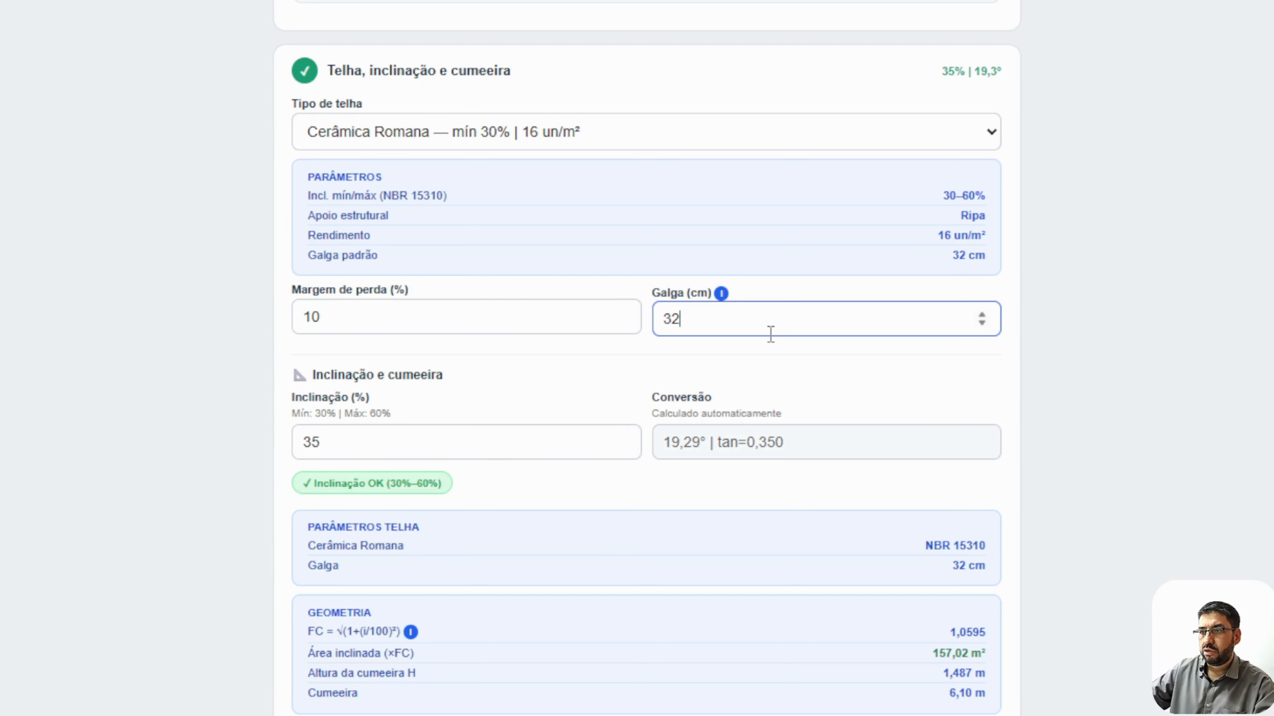
click(750, 371)
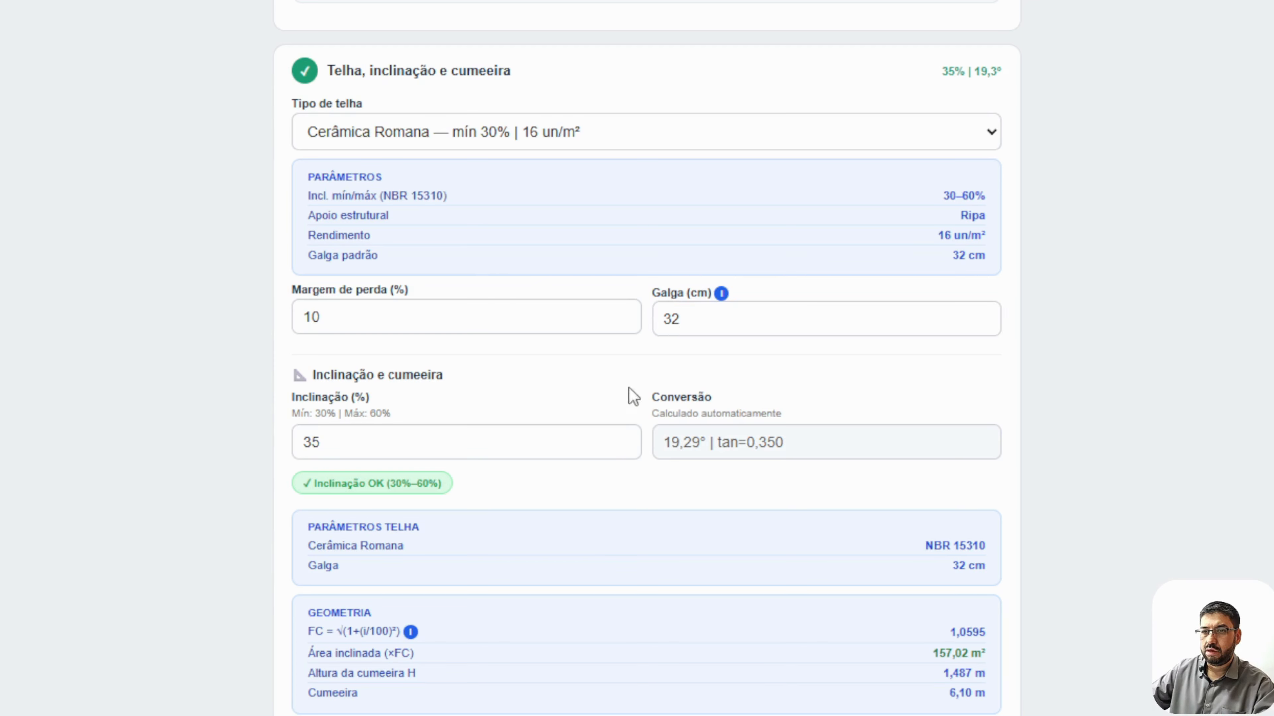
click(379, 454)
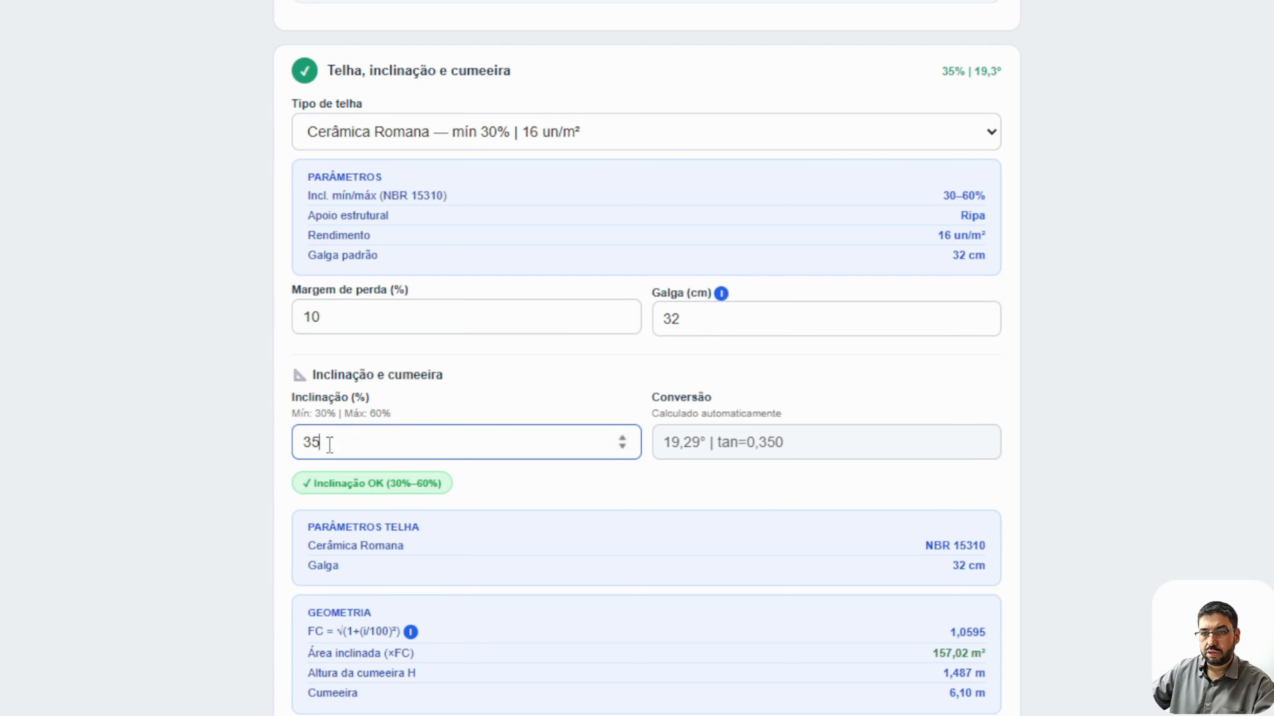
click(253, 459)
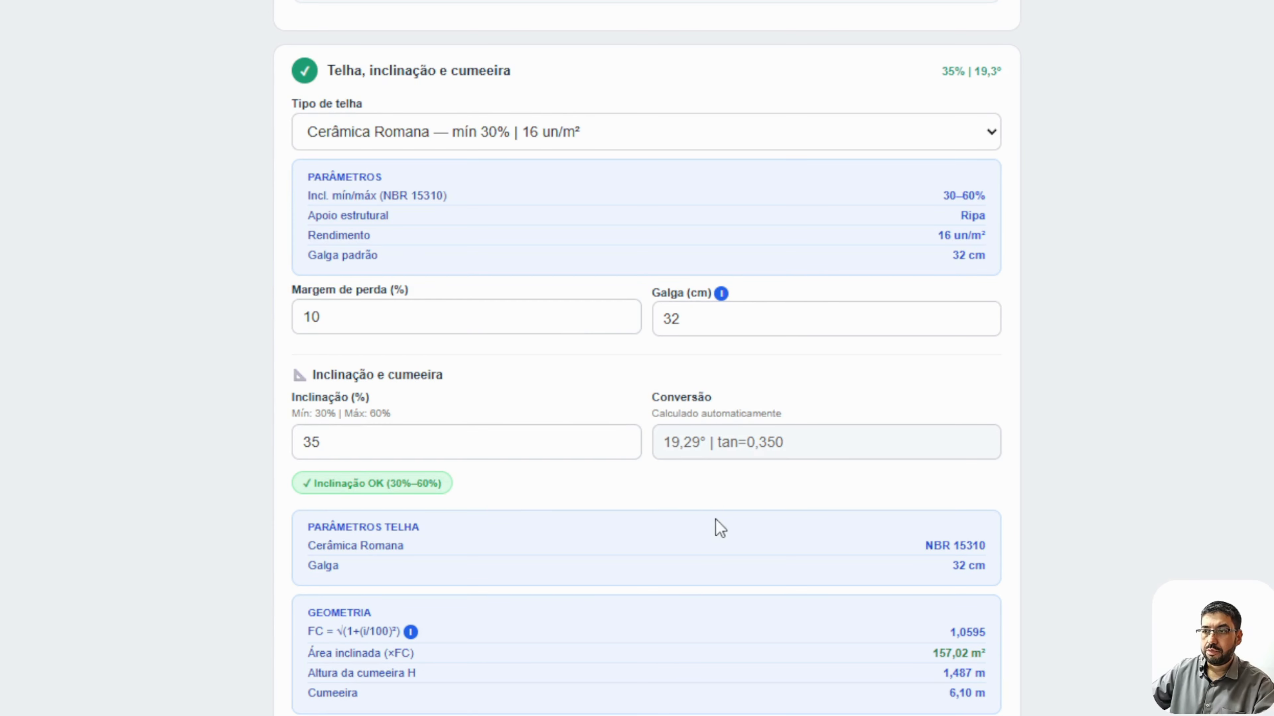
Examine the roof's slope geometry, section diagram and the resulting tile and ridge quantities.
scroll(532, 552, down, 7)
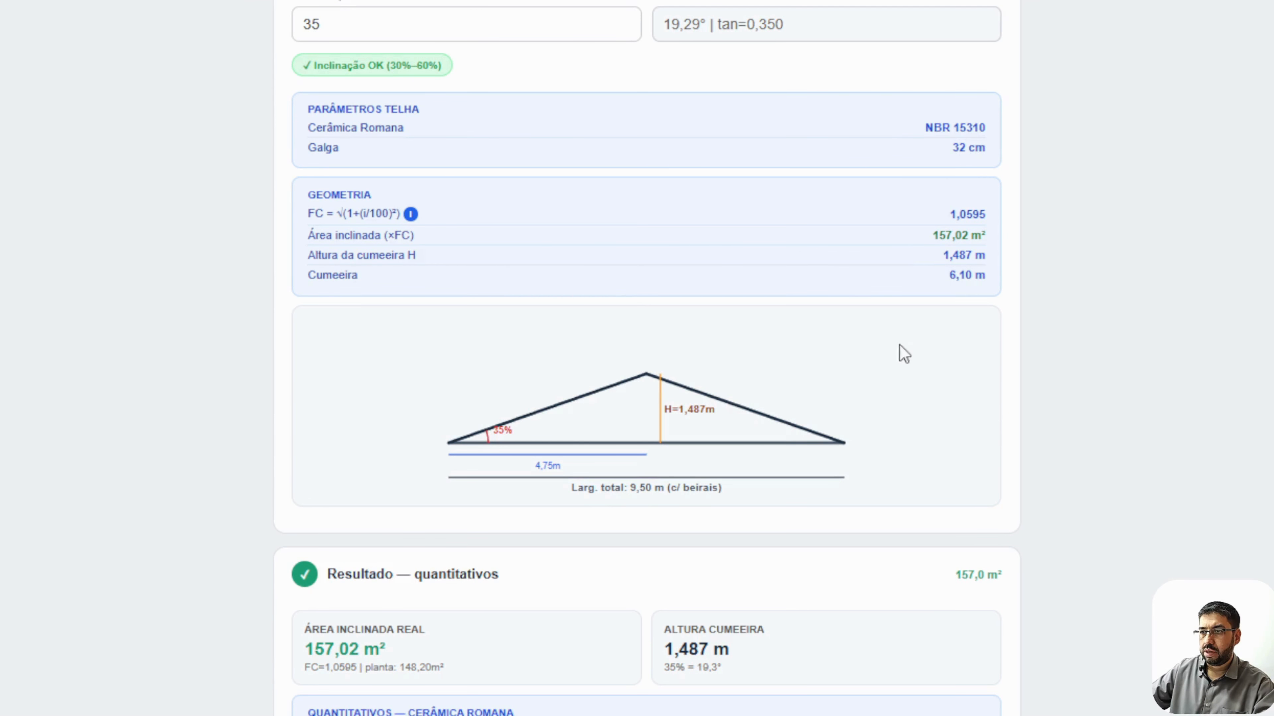
scroll(916, 353, down, 4)
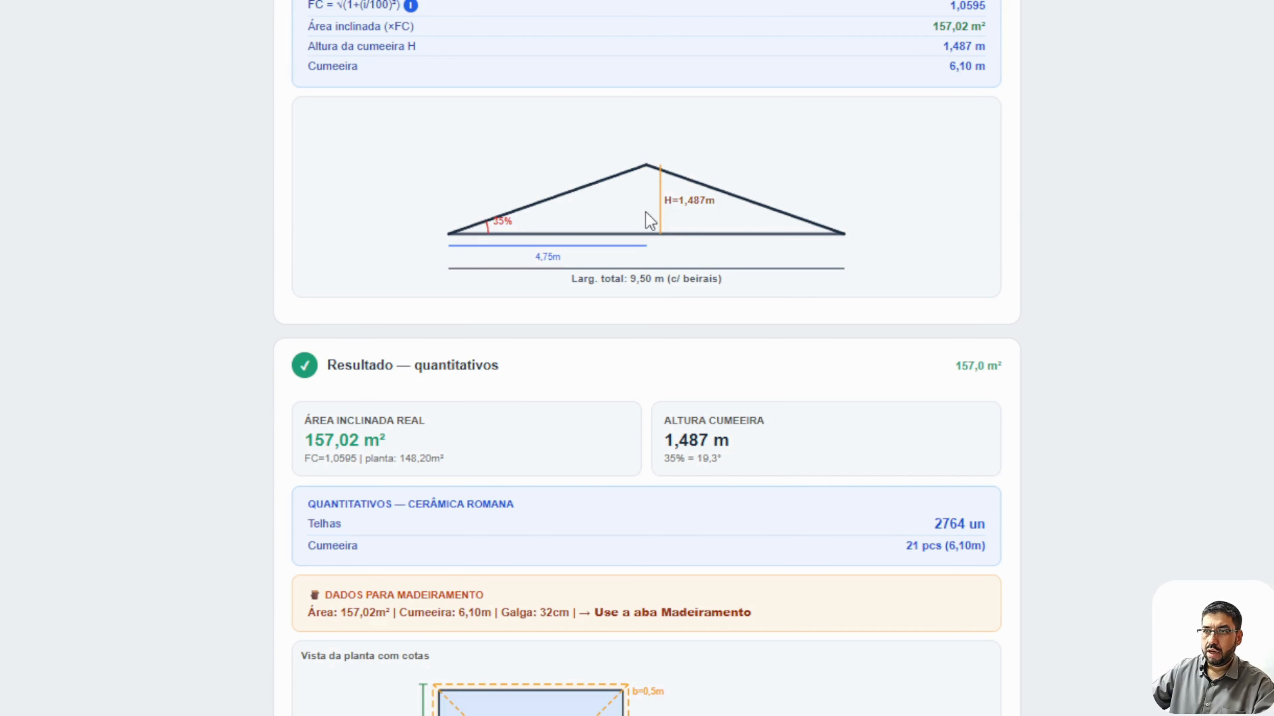
scroll(681, 262, down, 3)
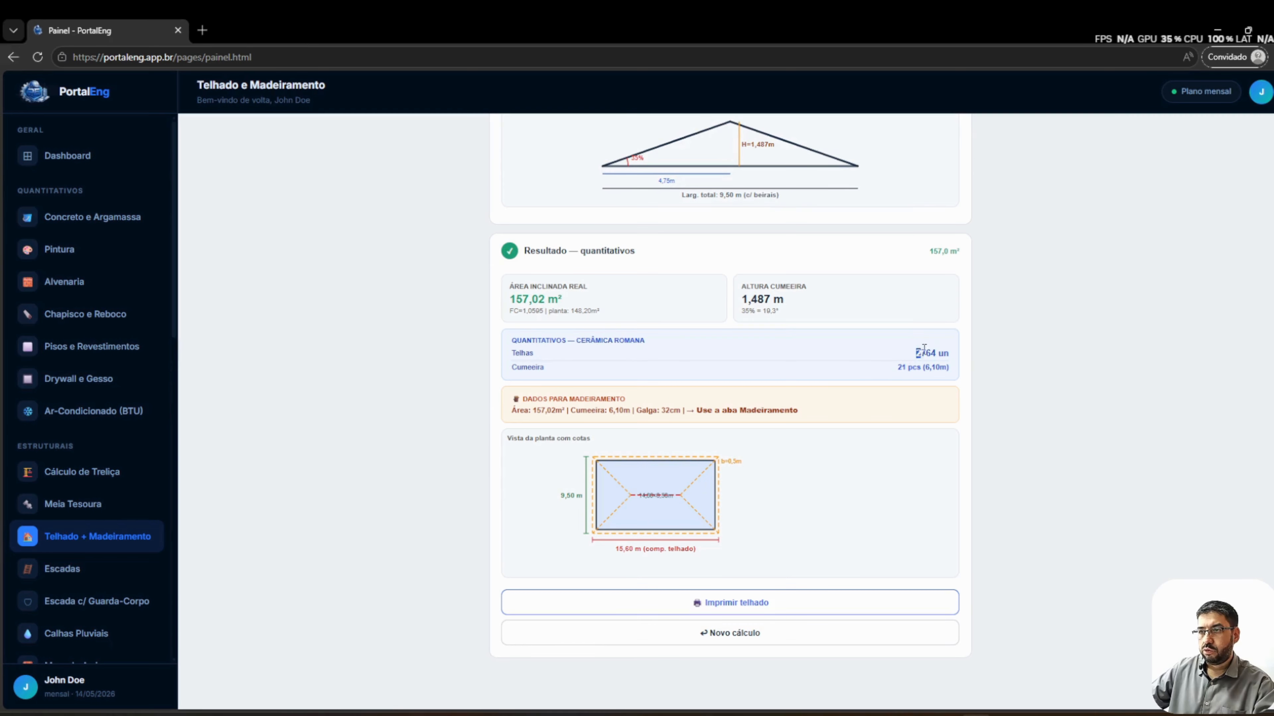
drag(924, 347, 950, 354)
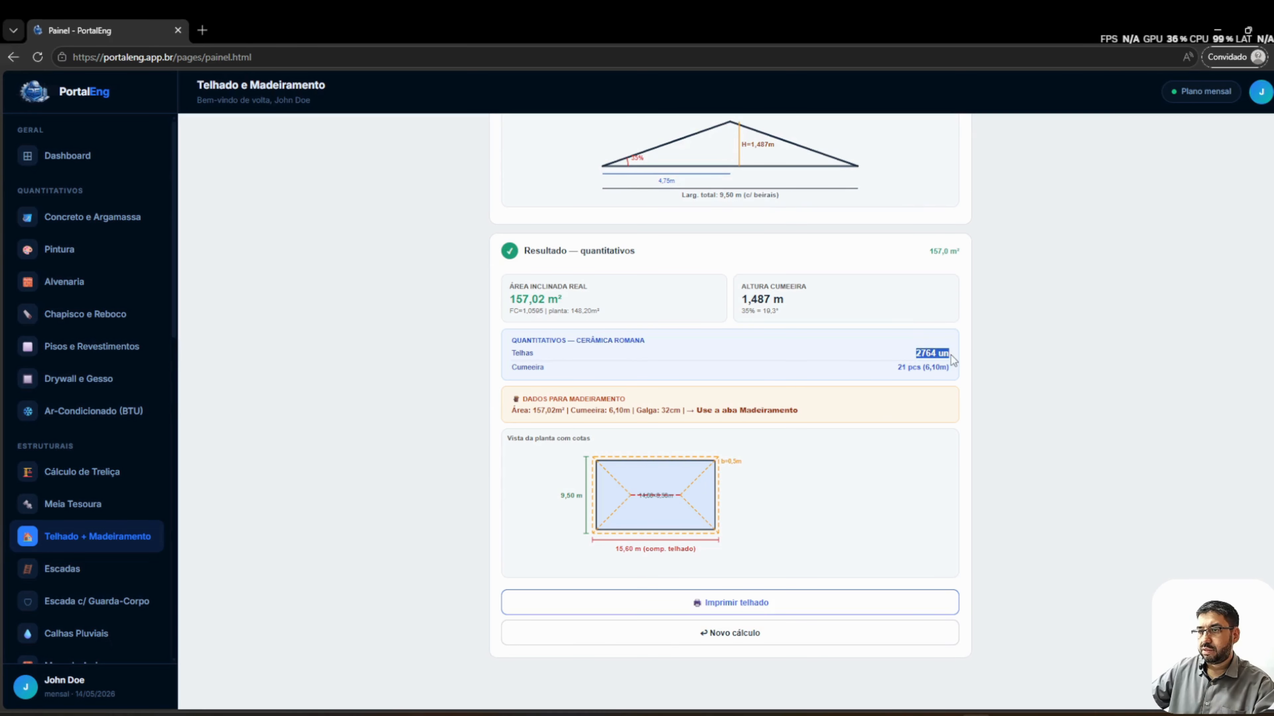
click(824, 376)
click(945, 400)
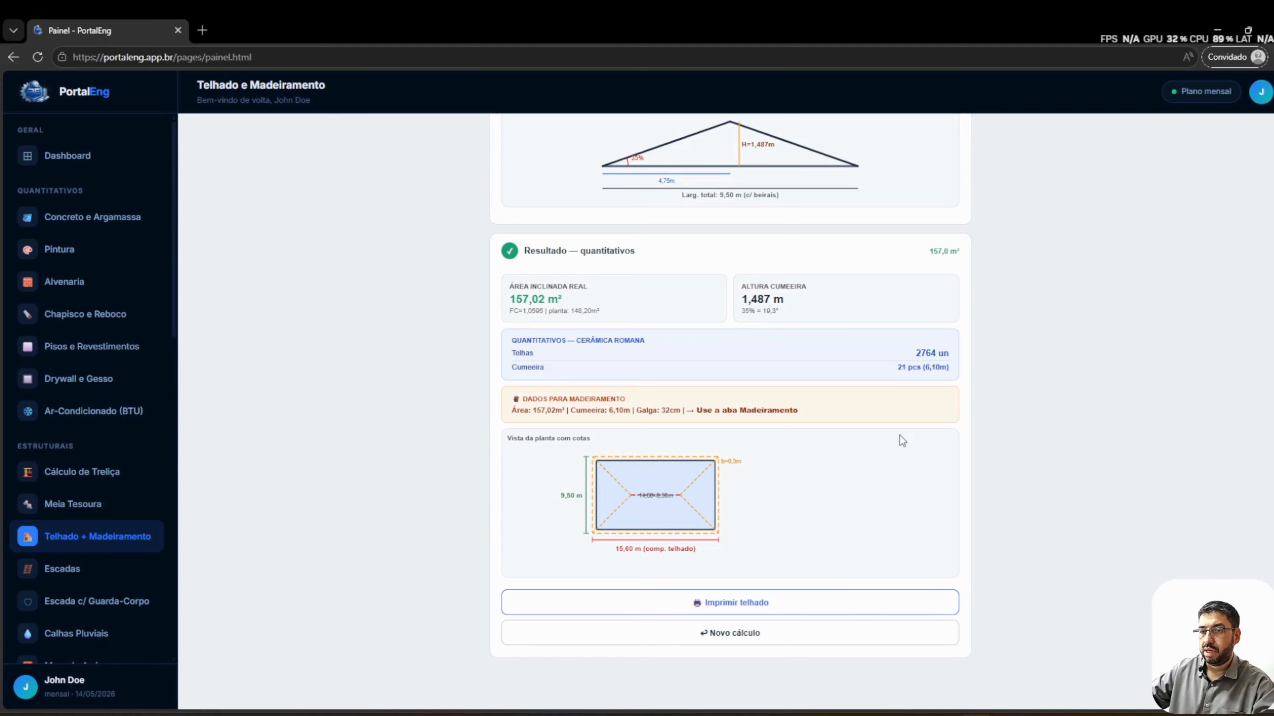
Preview the printable roof material list and close it without saving.
click(761, 611)
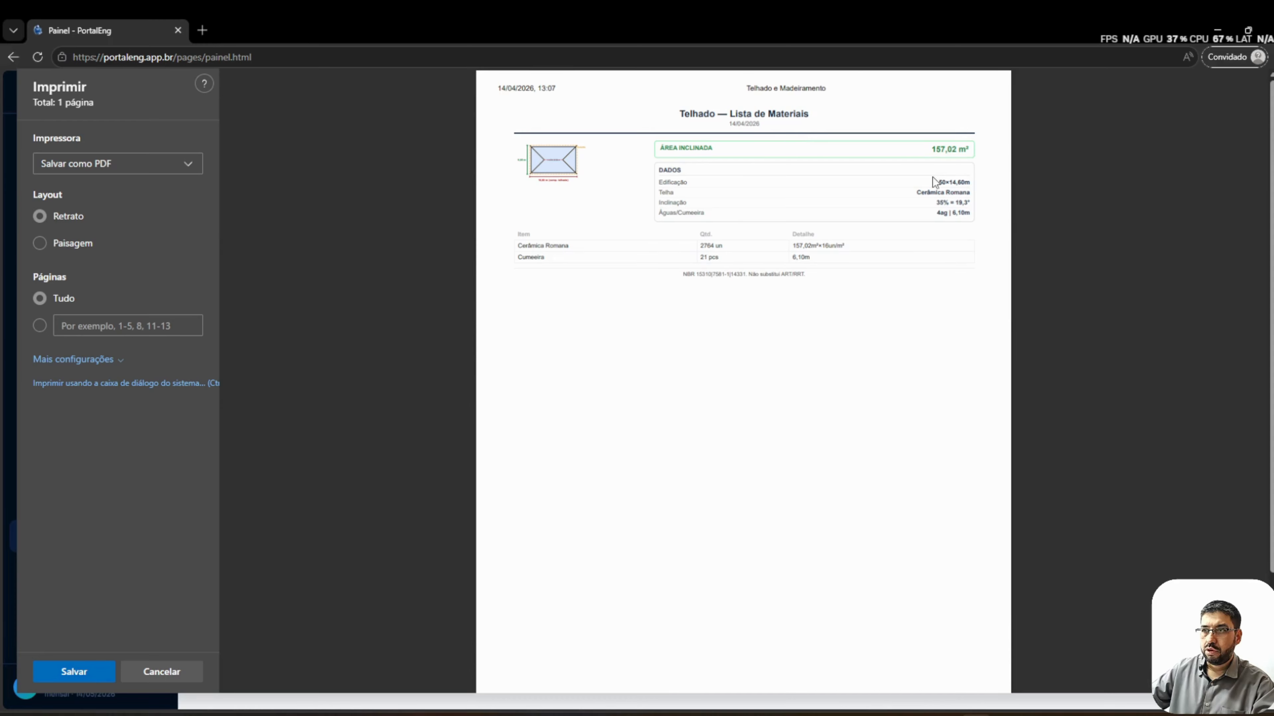
click(162, 672)
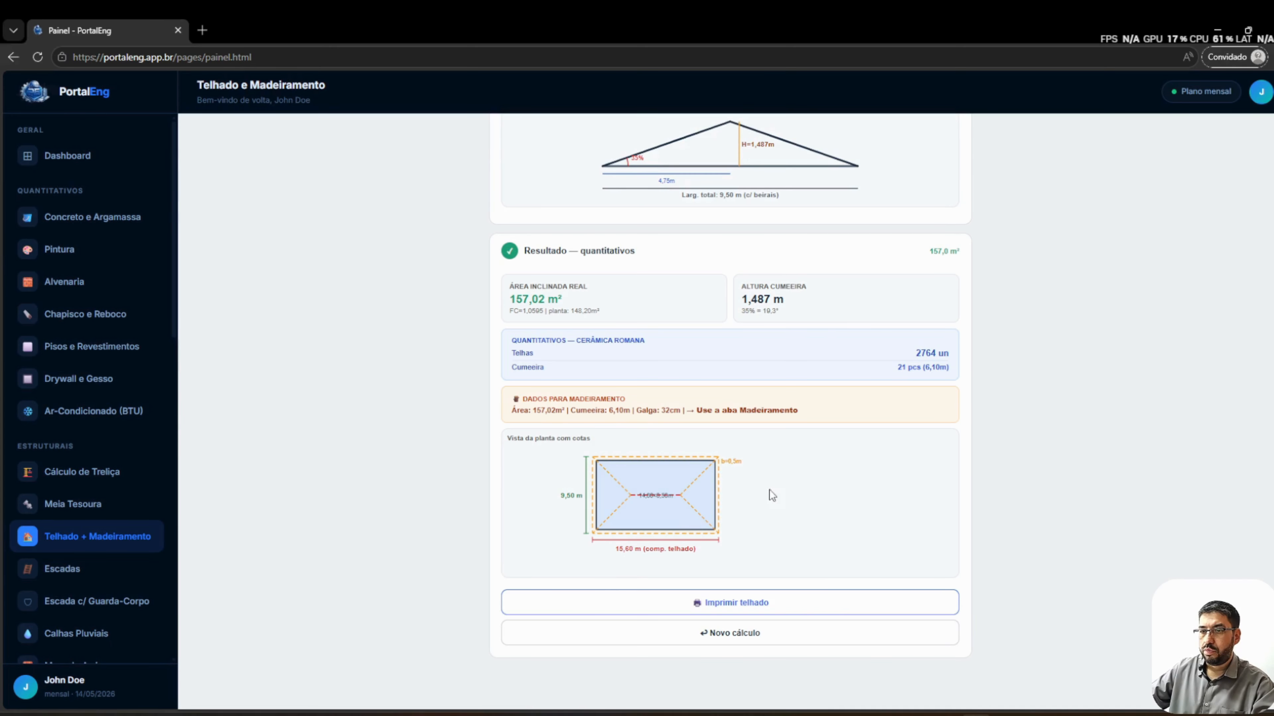
Switch to the timber calculation (Madeiramento) and synchronize its roof data with the Telhado calculation.
scroll(837, 523, up, 20)
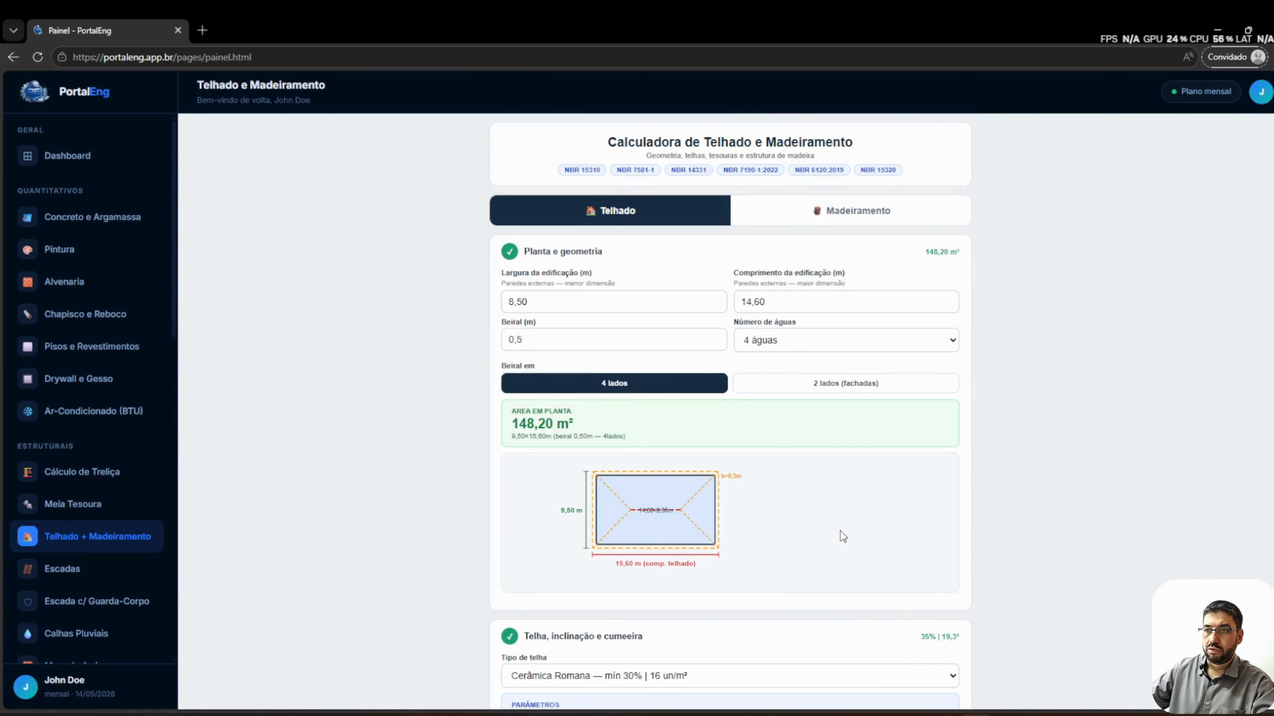
scroll(840, 530, down, 20)
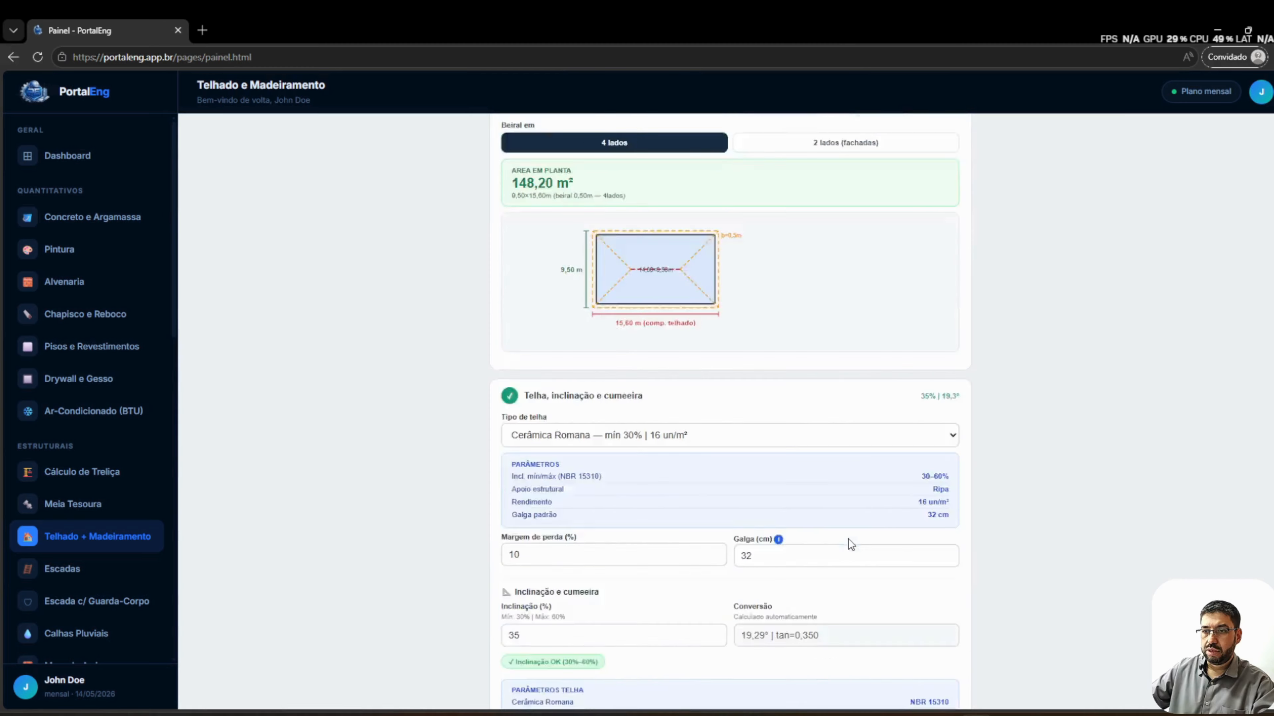
scroll(855, 558, up, 15)
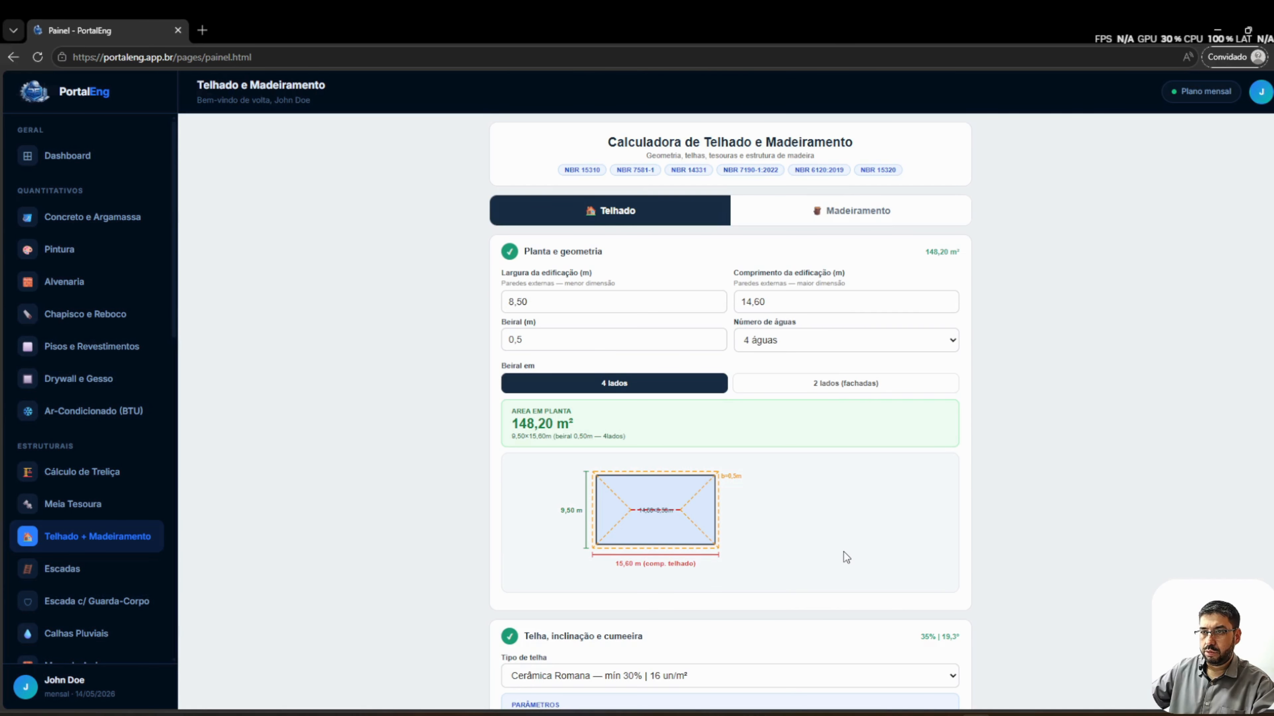
click(878, 224)
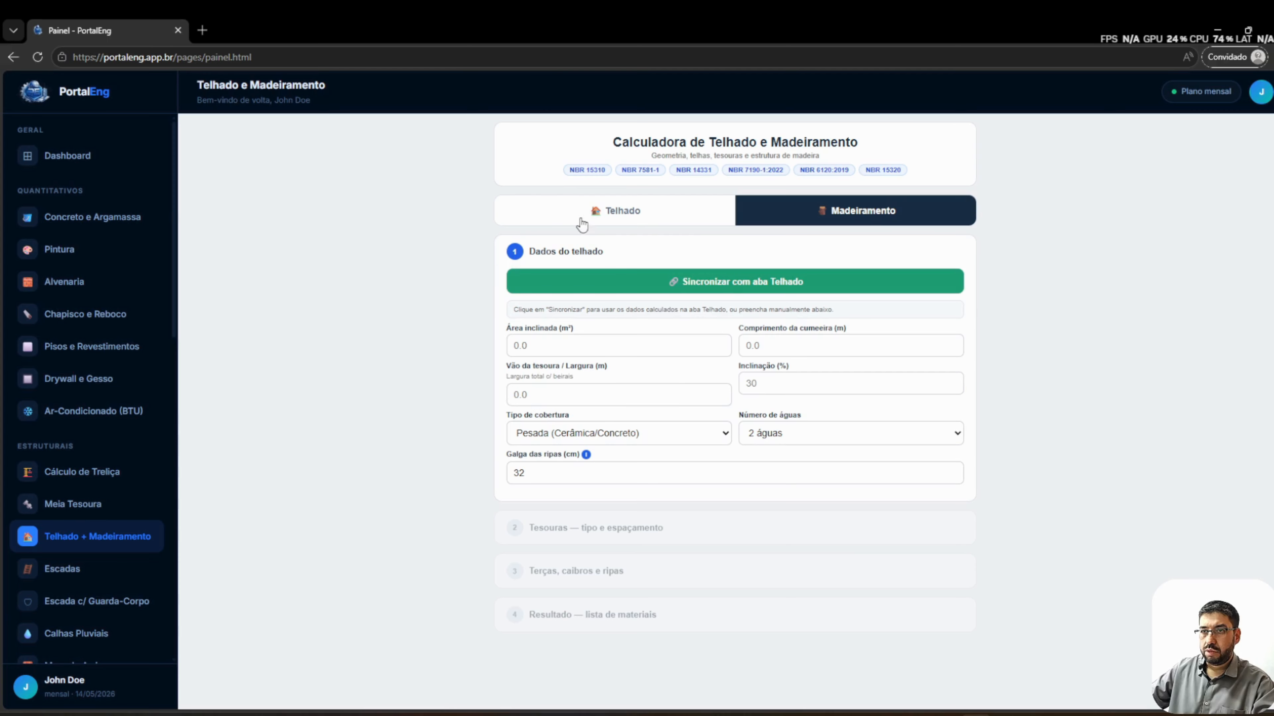
click(735, 288)
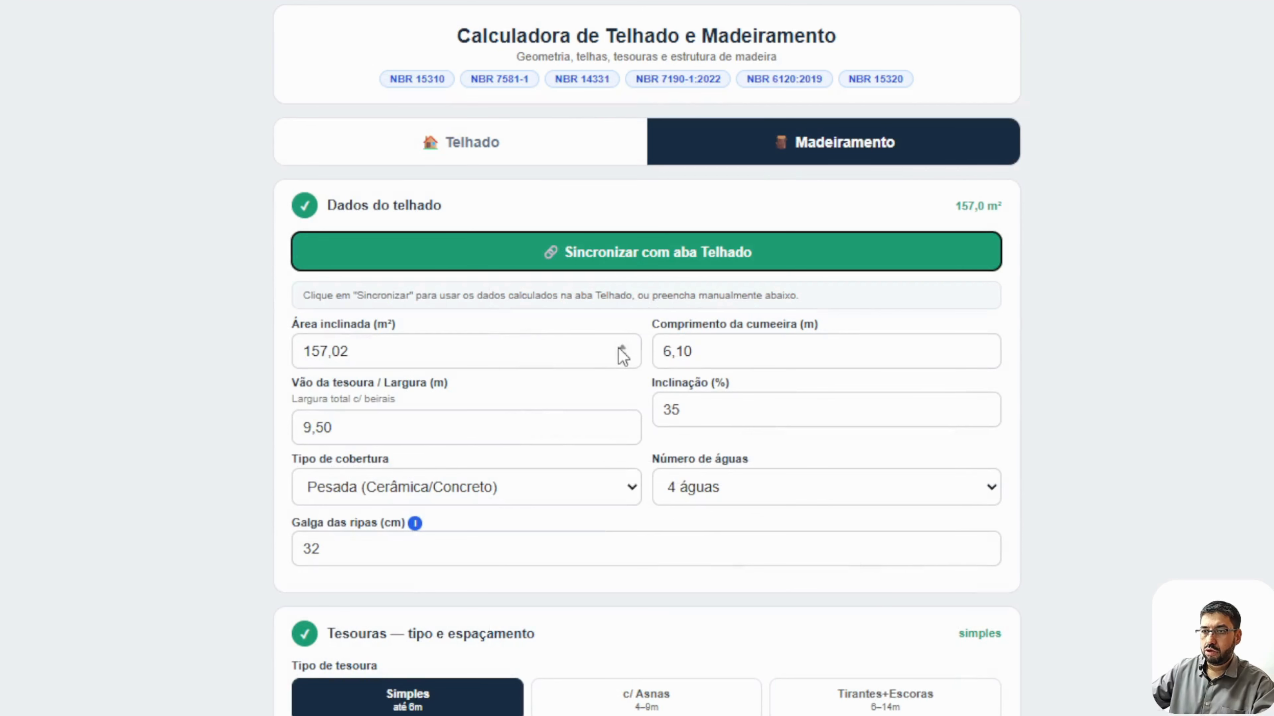
click(1177, 352)
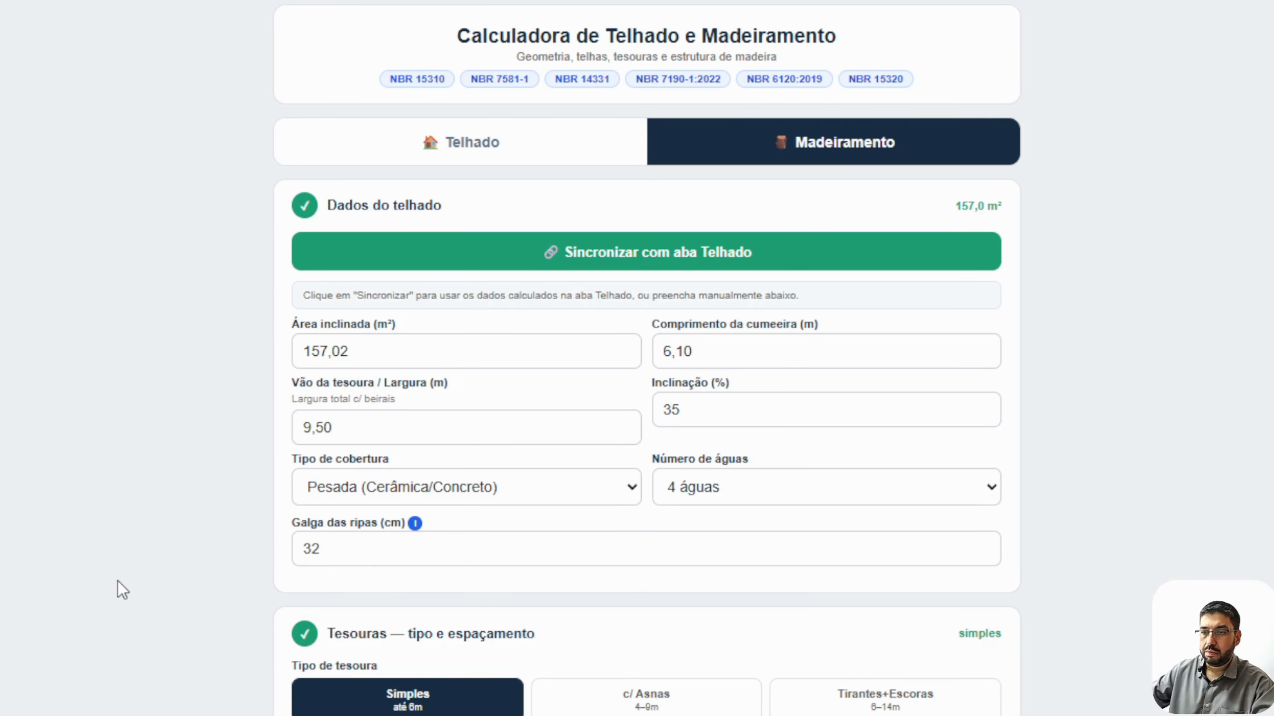
Set the truss type to Tirantes+Escoras, for spans of 6–14 m.
scroll(121, 585, down, 10)
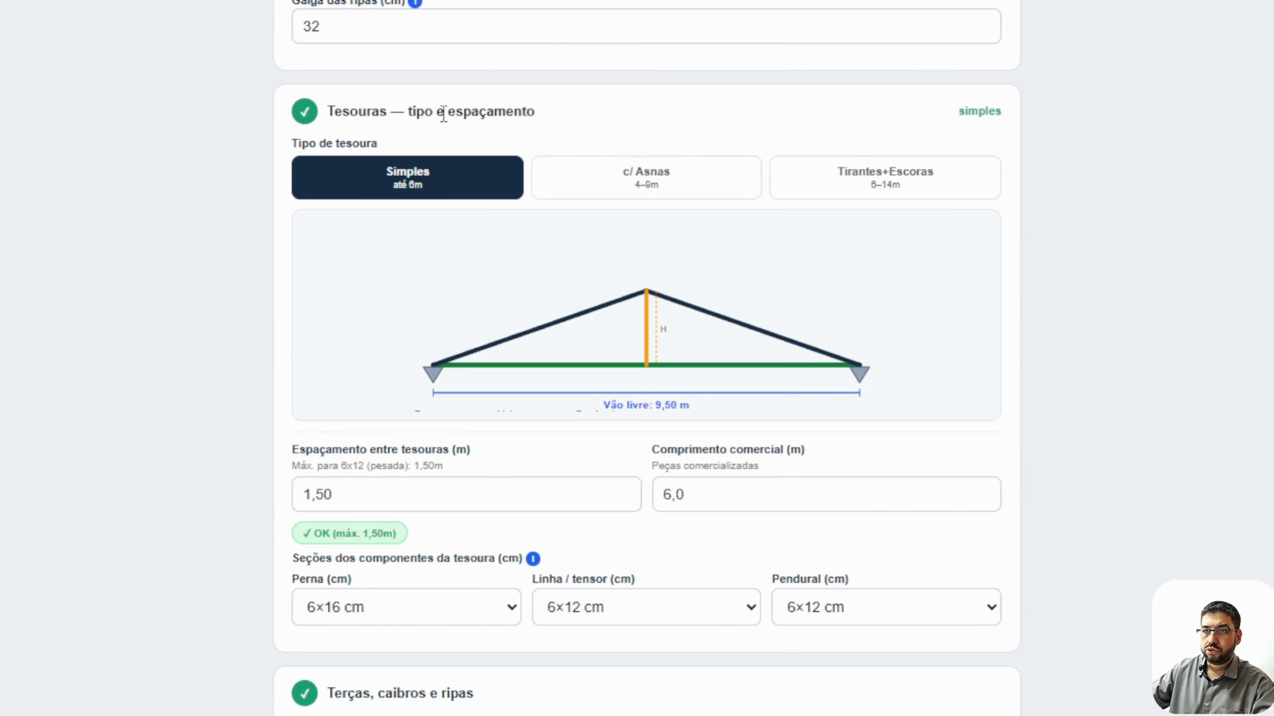
scroll(1106, 494, up, 6)
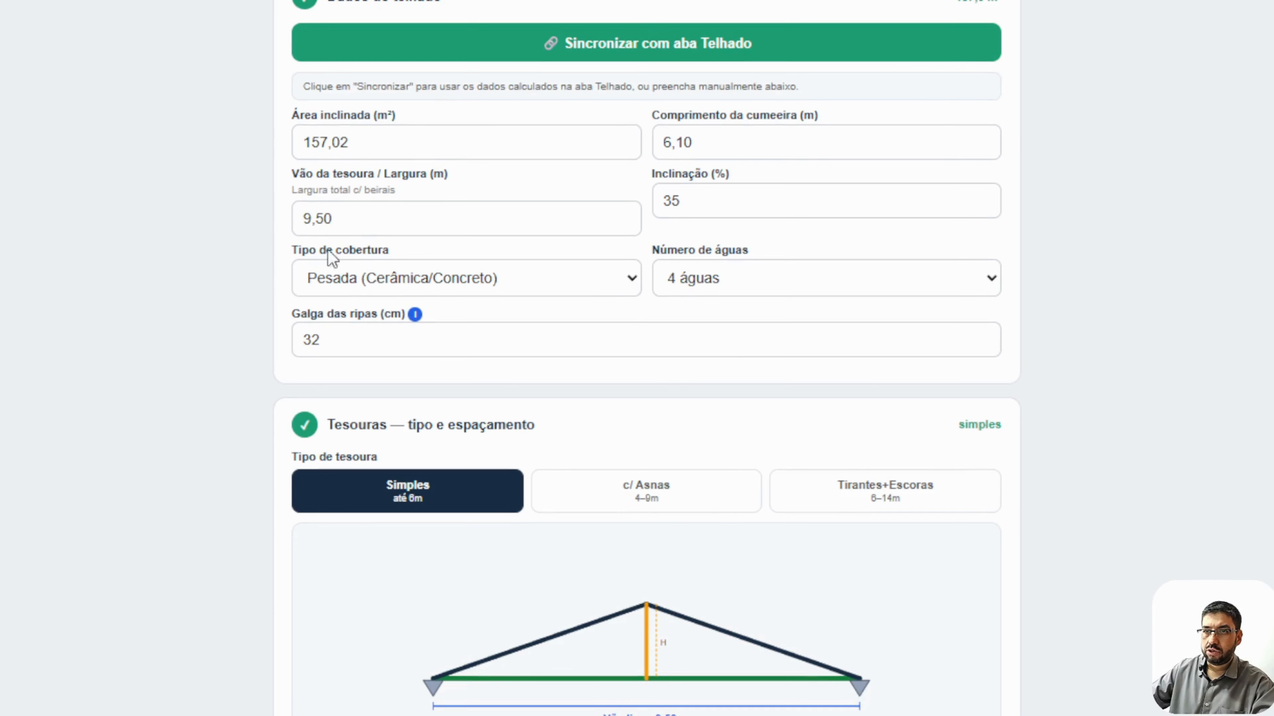
scroll(202, 537, down, 6)
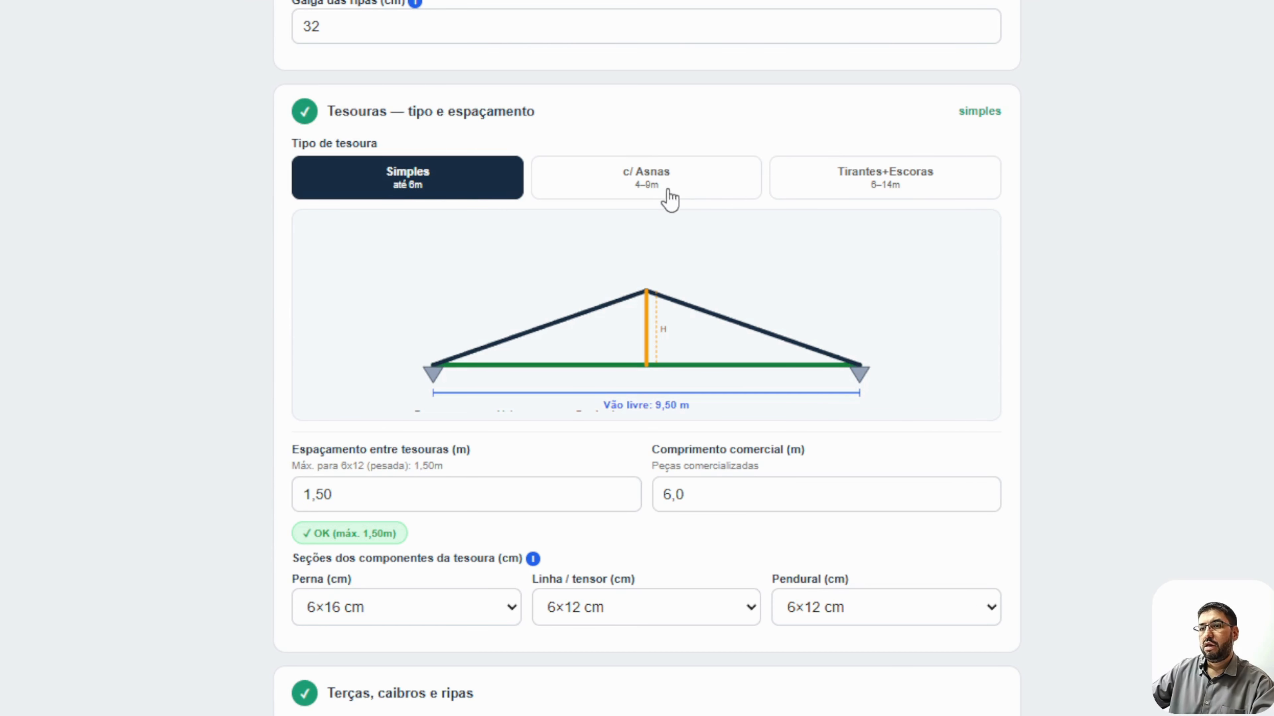
click(927, 193)
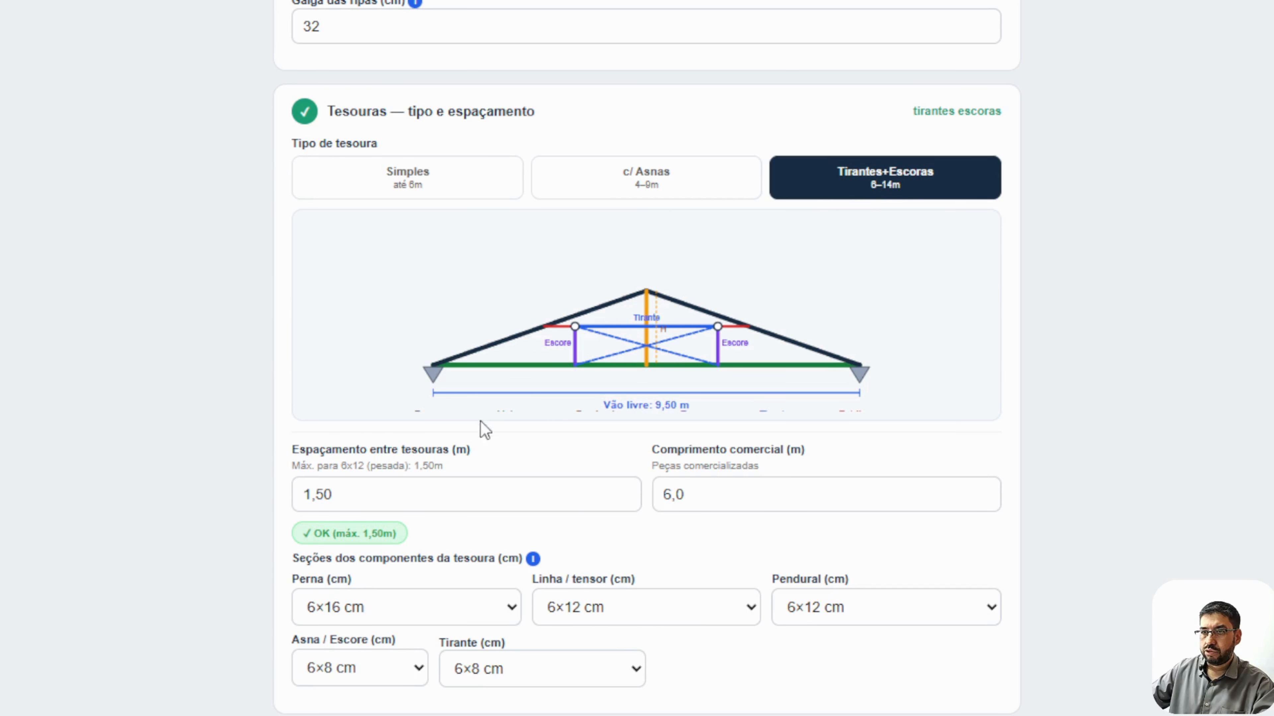
Try a commercial timber length (Comprimento comercial) of 4 m, and return it to 6 m.
scroll(545, 415, down, 2)
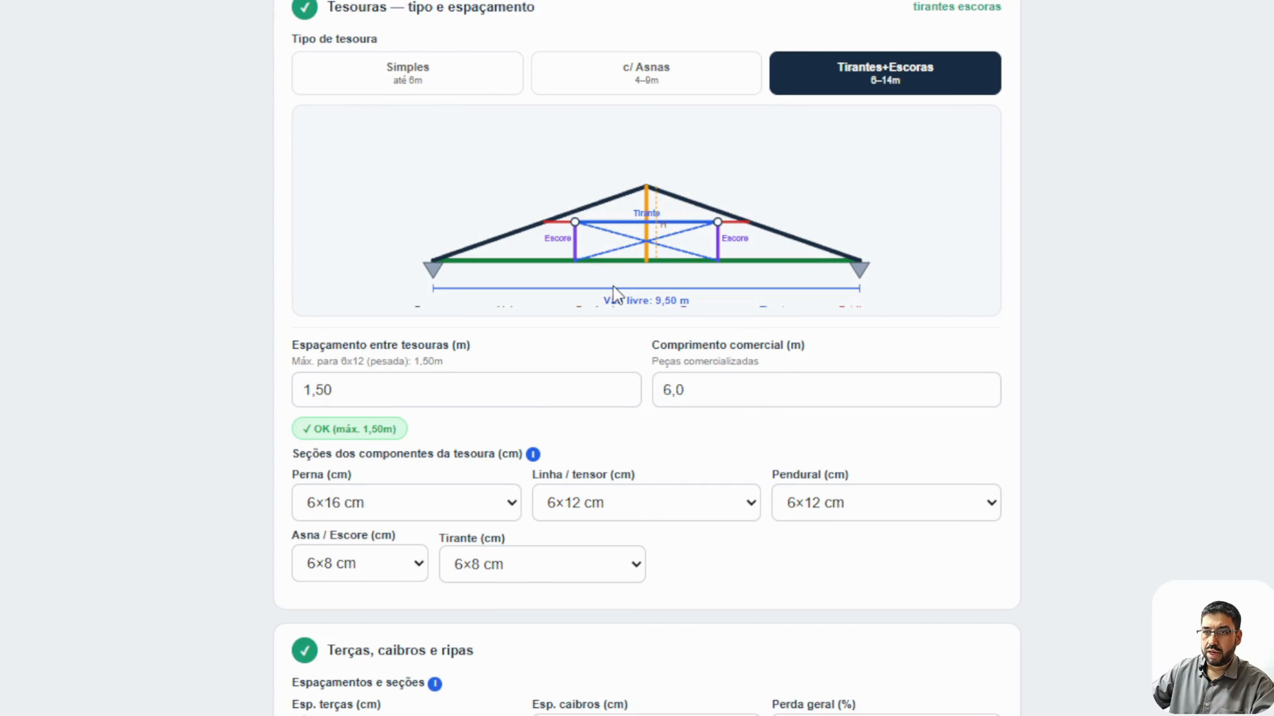
scroll(616, 293, down, 6)
scroll(364, 305, up, 2)
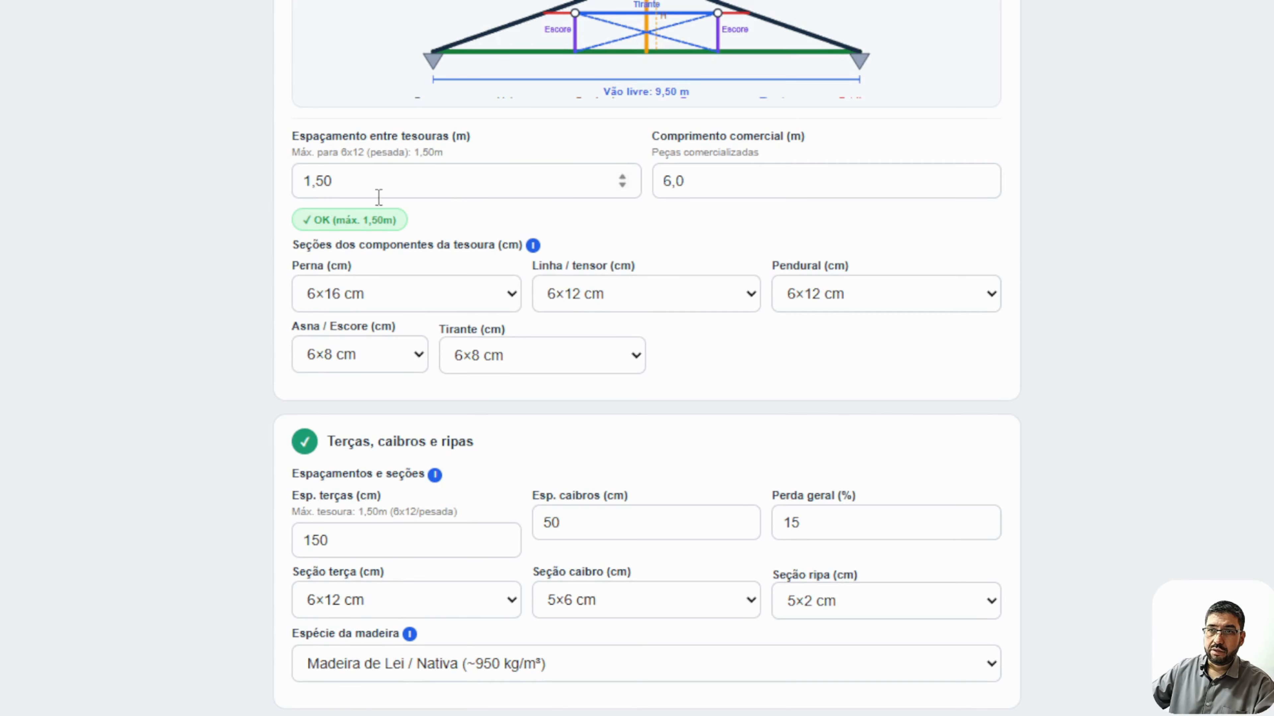
click(748, 181)
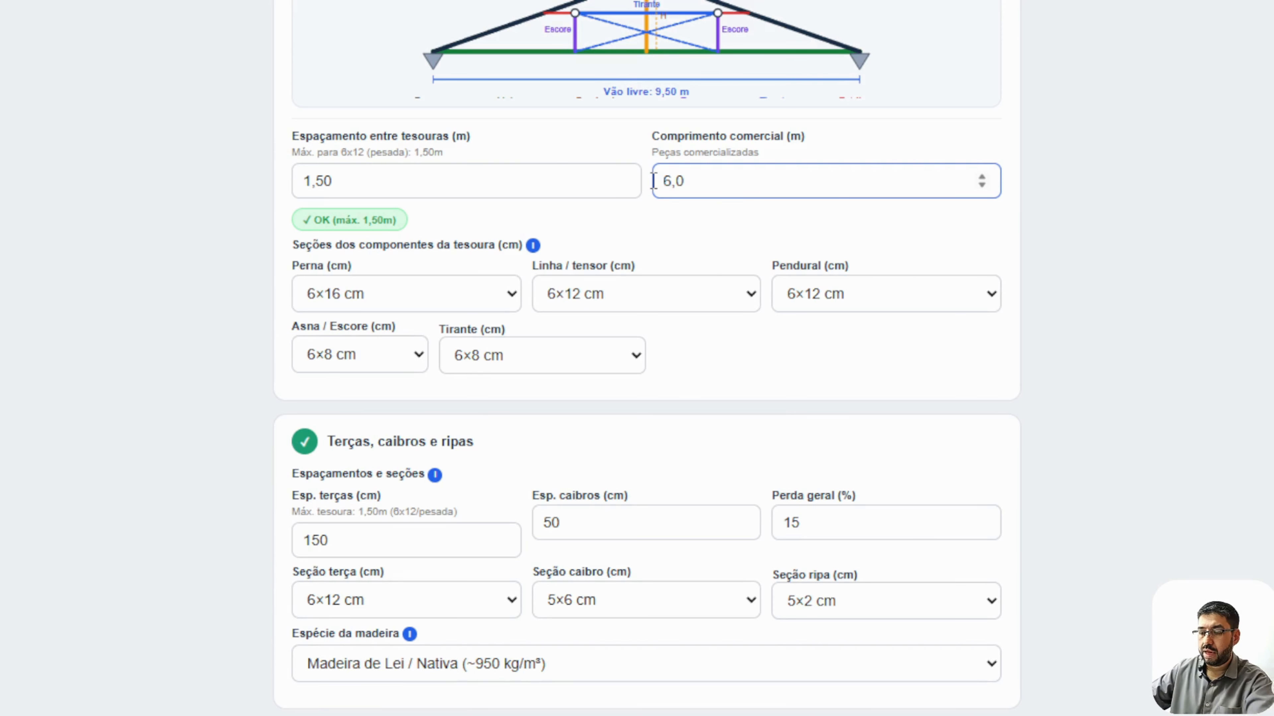
key(BackSpace)
key(BackSpace)
key(BackSpace)
text(4)
key(BackSpace)
text(6)
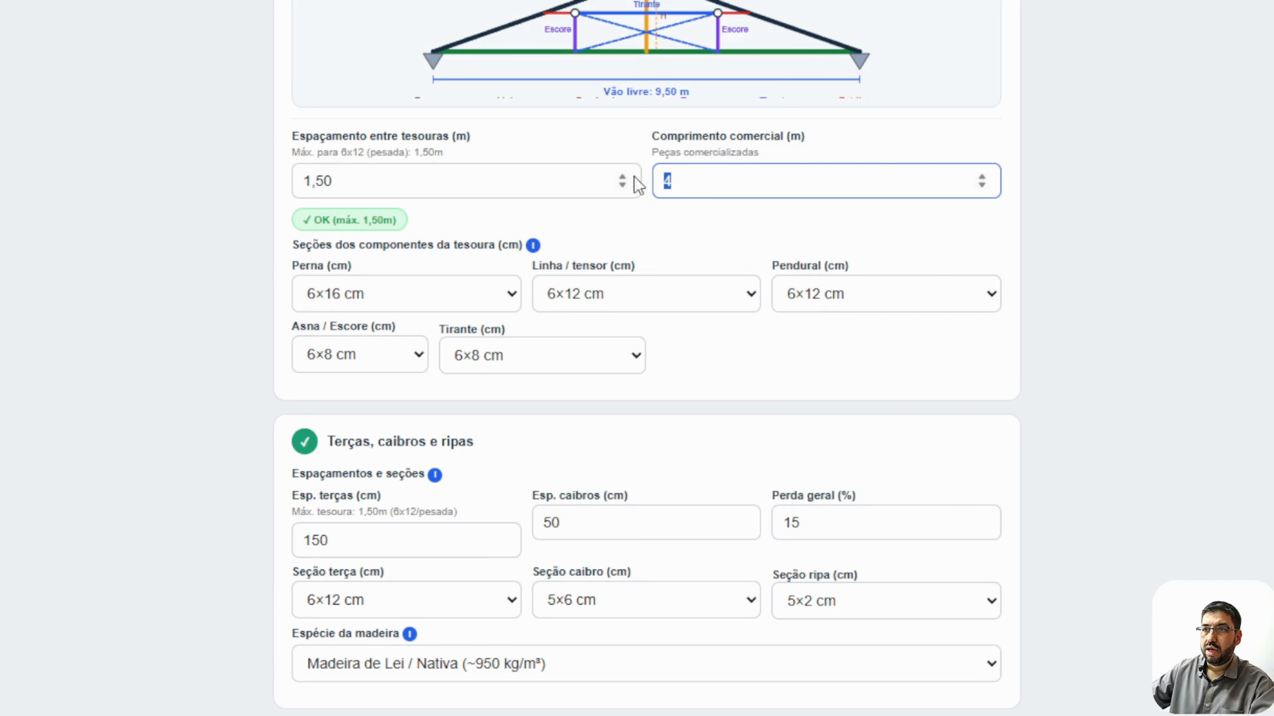
Try a custom section (Personalizado) for the truss Tirante, and return it to 6×8 cm.
click(762, 235)
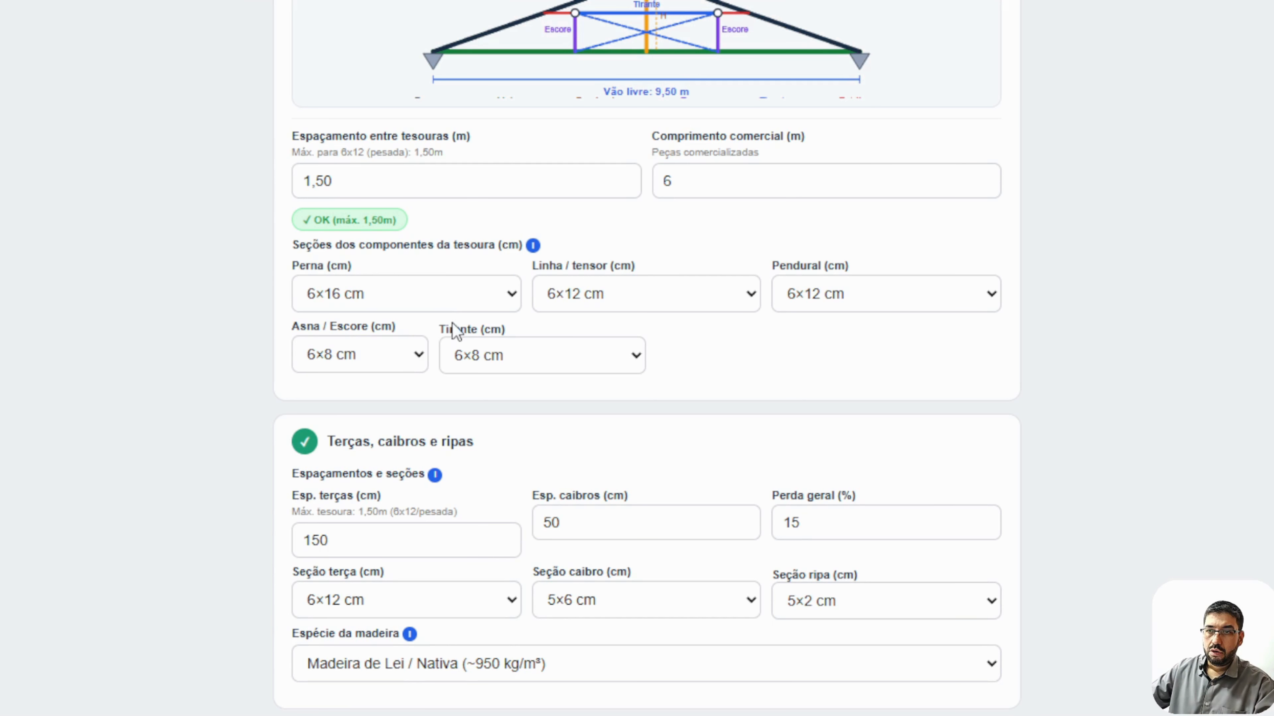
scroll(472, 340, down, 2)
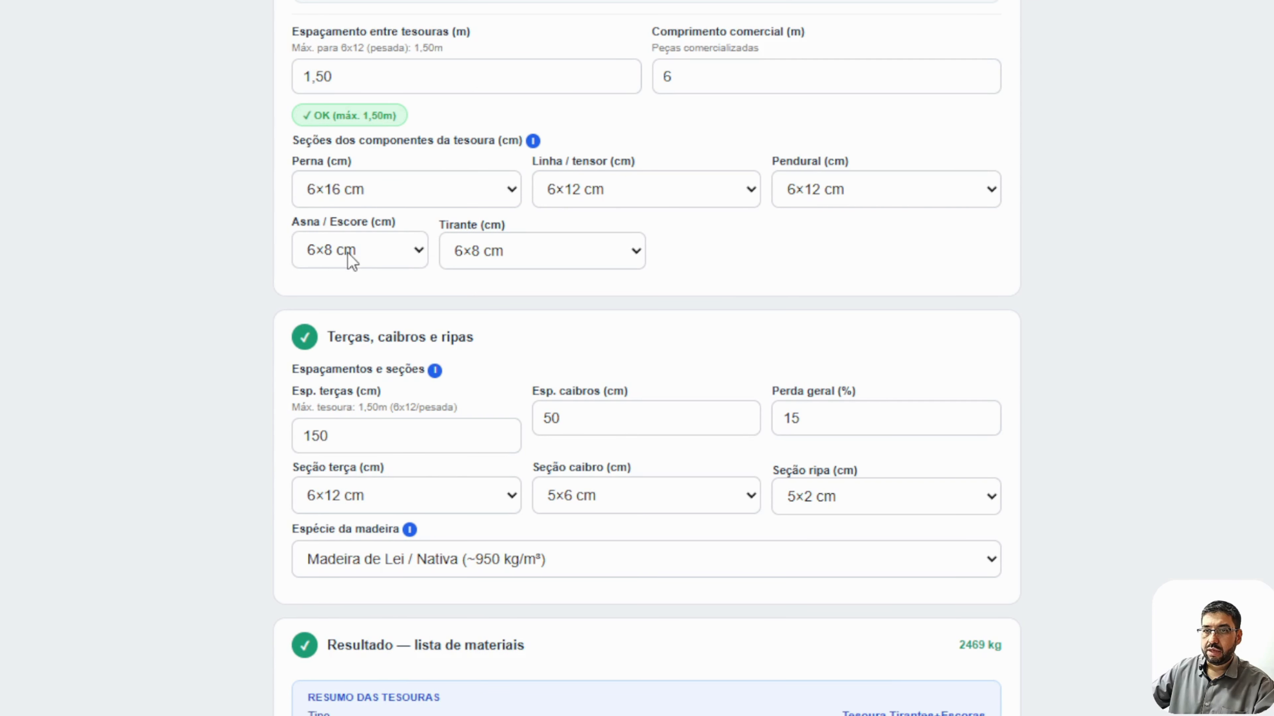
click(497, 251)
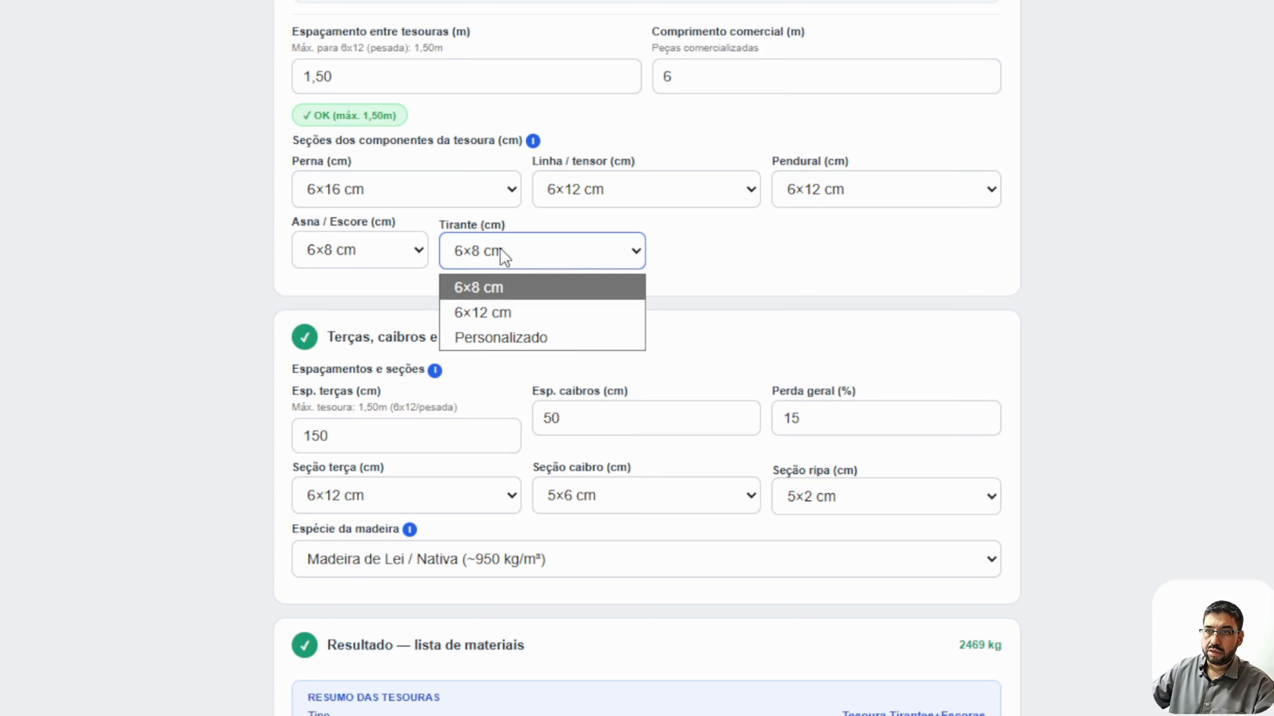
click(490, 340)
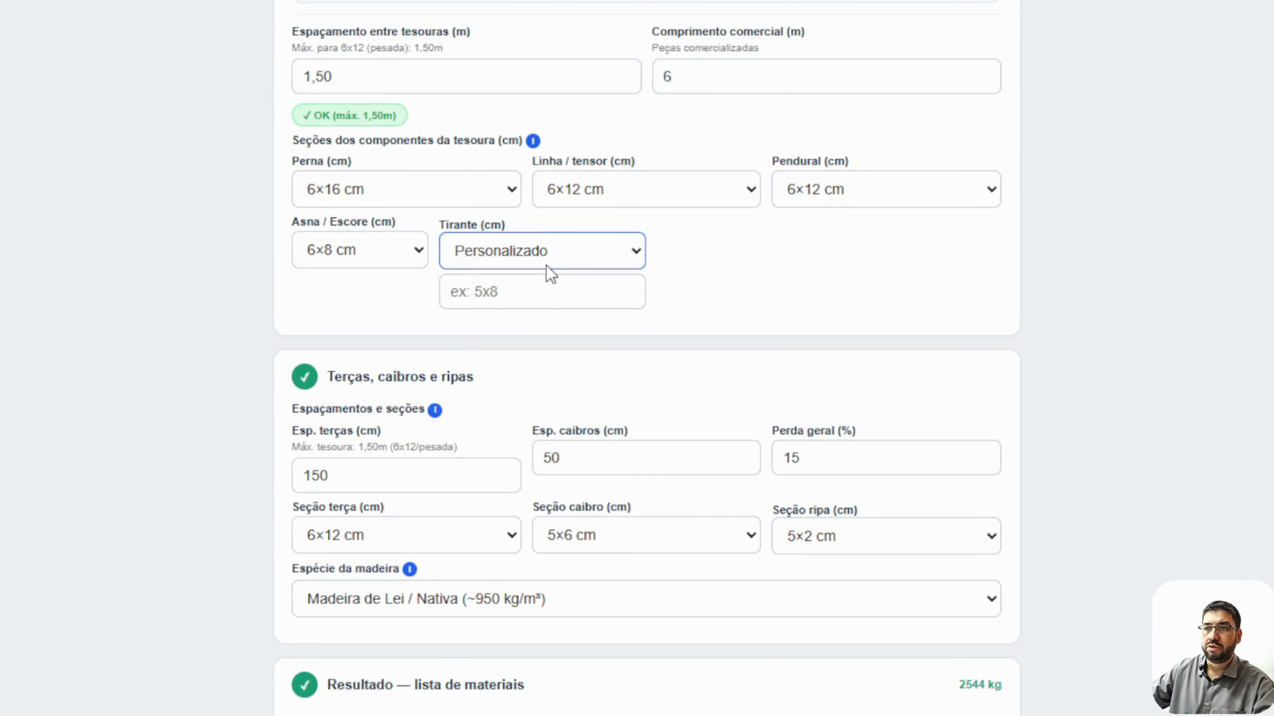
click(505, 297)
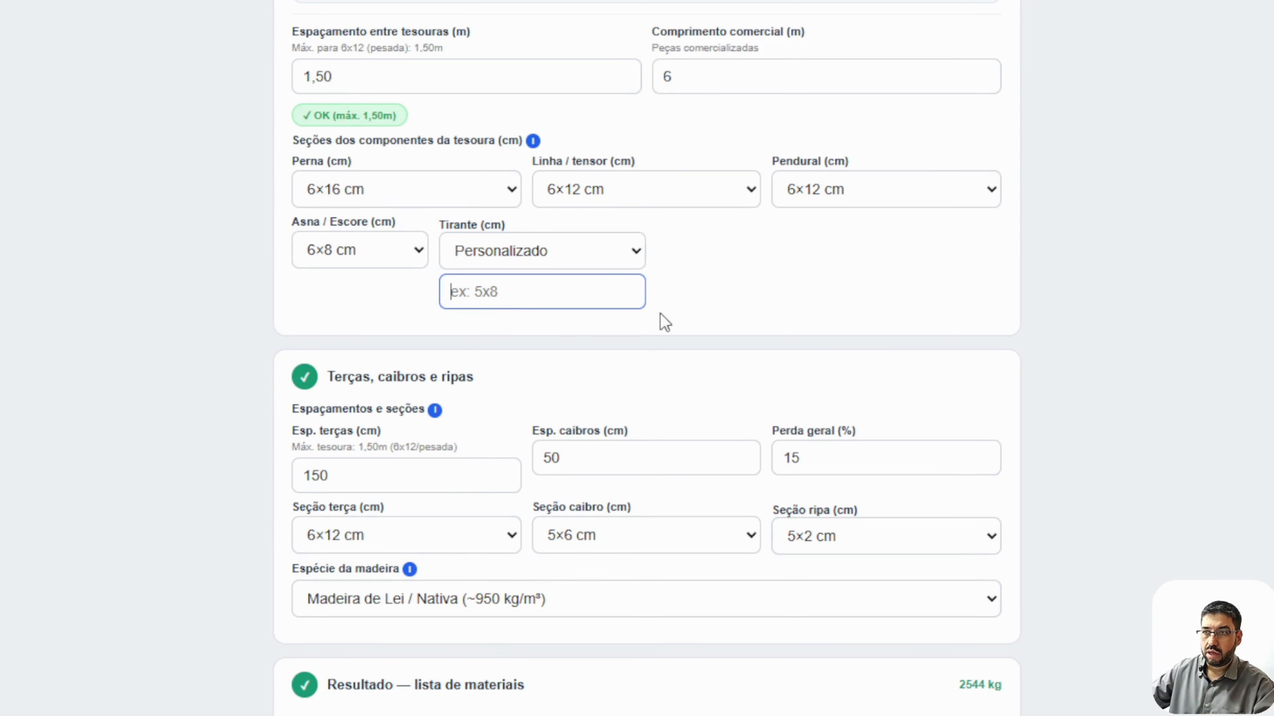
click(599, 255)
click(526, 293)
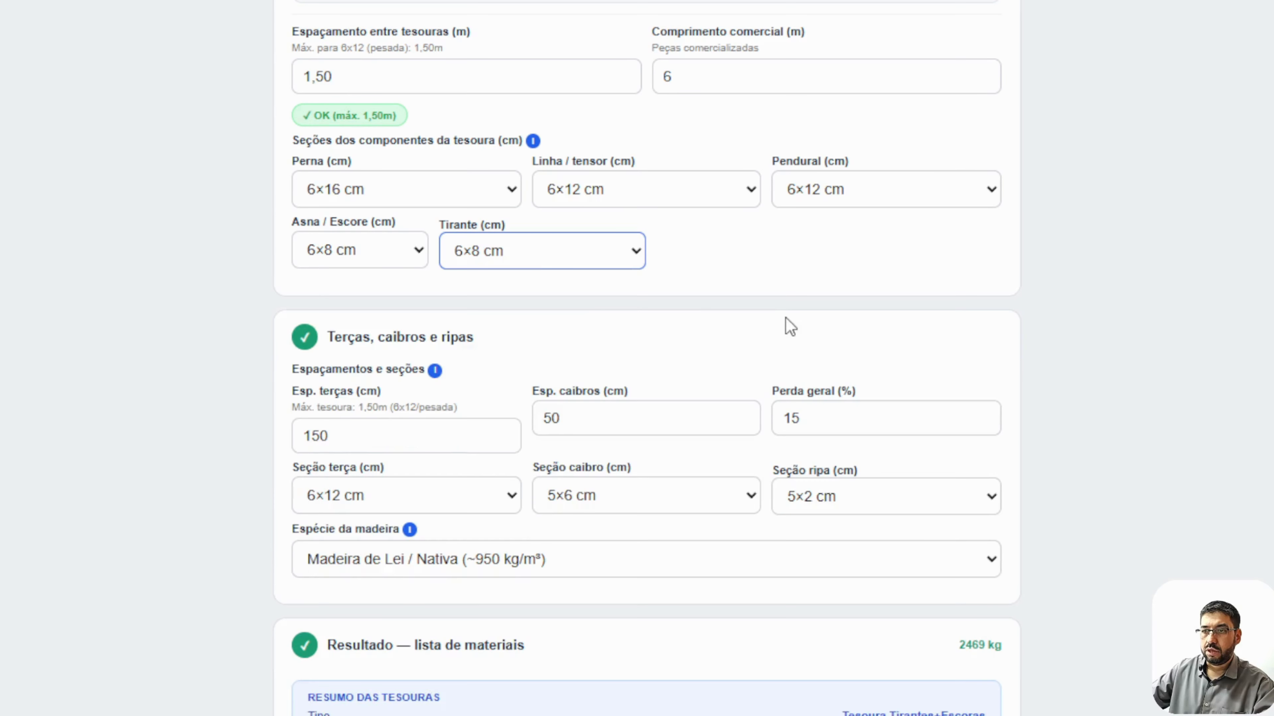
Set the rafter spacing (Esp. caibros) to 40 cm.
scroll(788, 327, down, 5)
scroll(394, 200, down, 2)
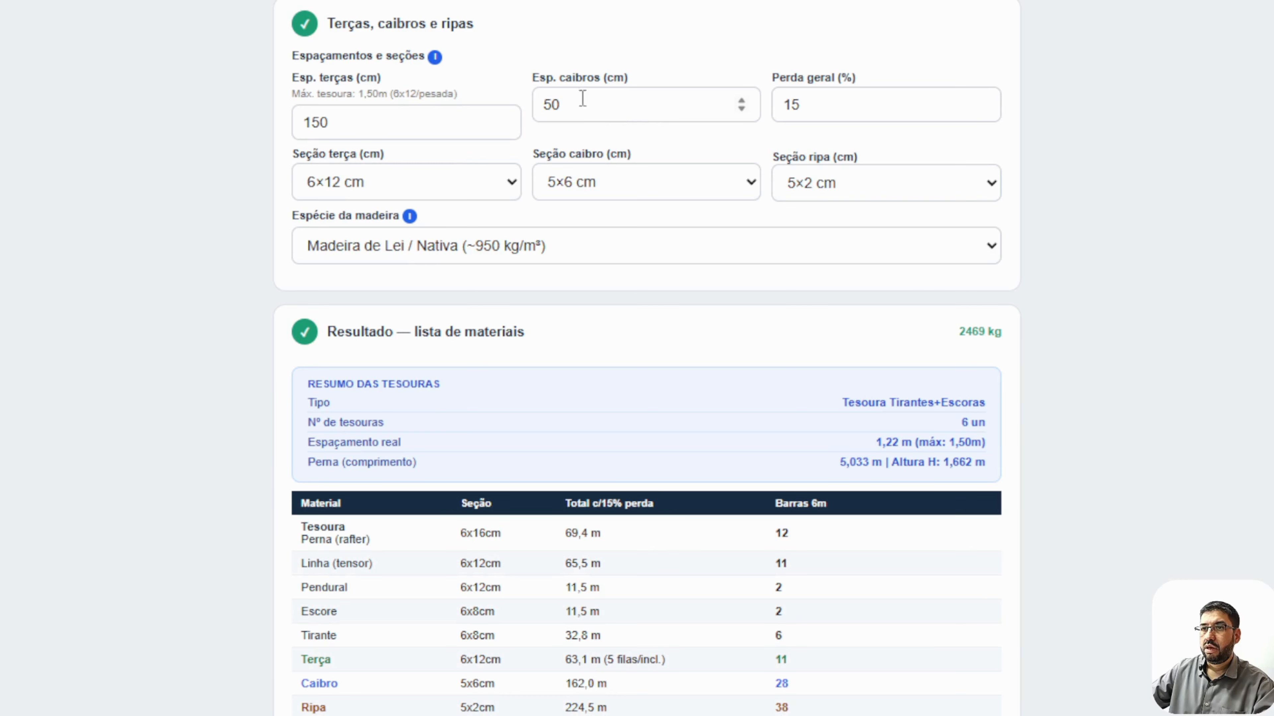
click(577, 109)
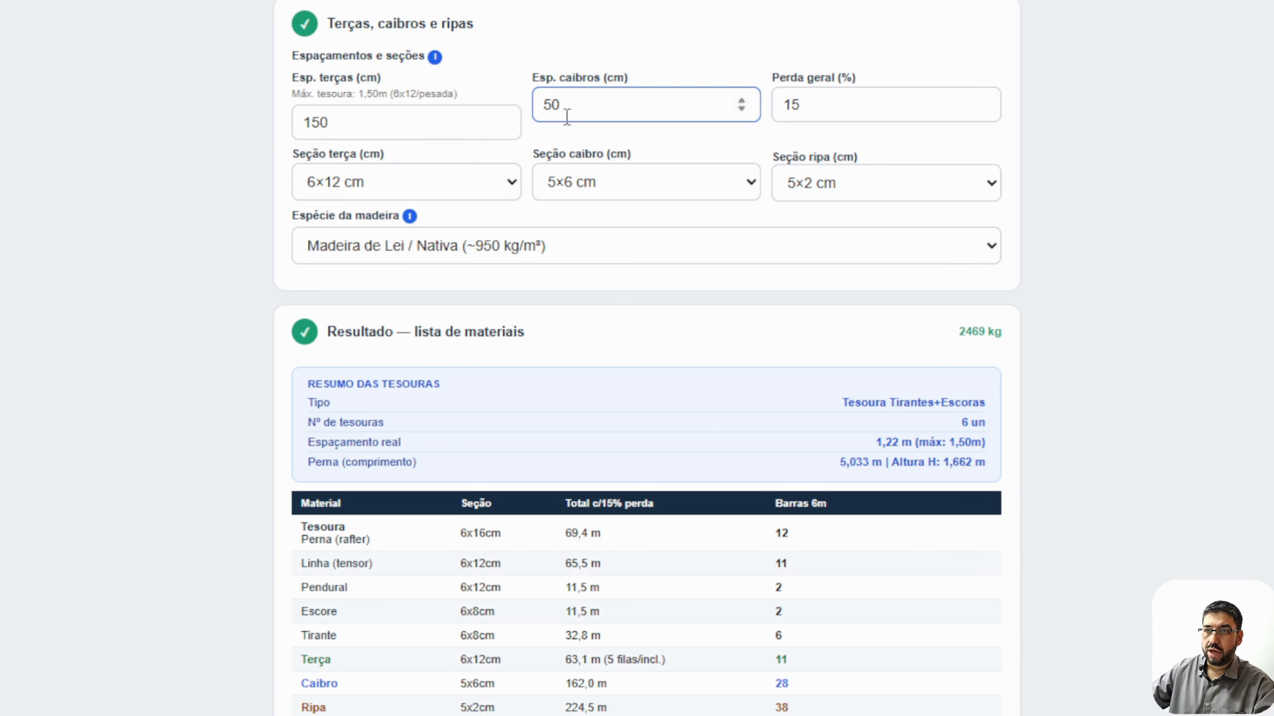
click(741, 109)
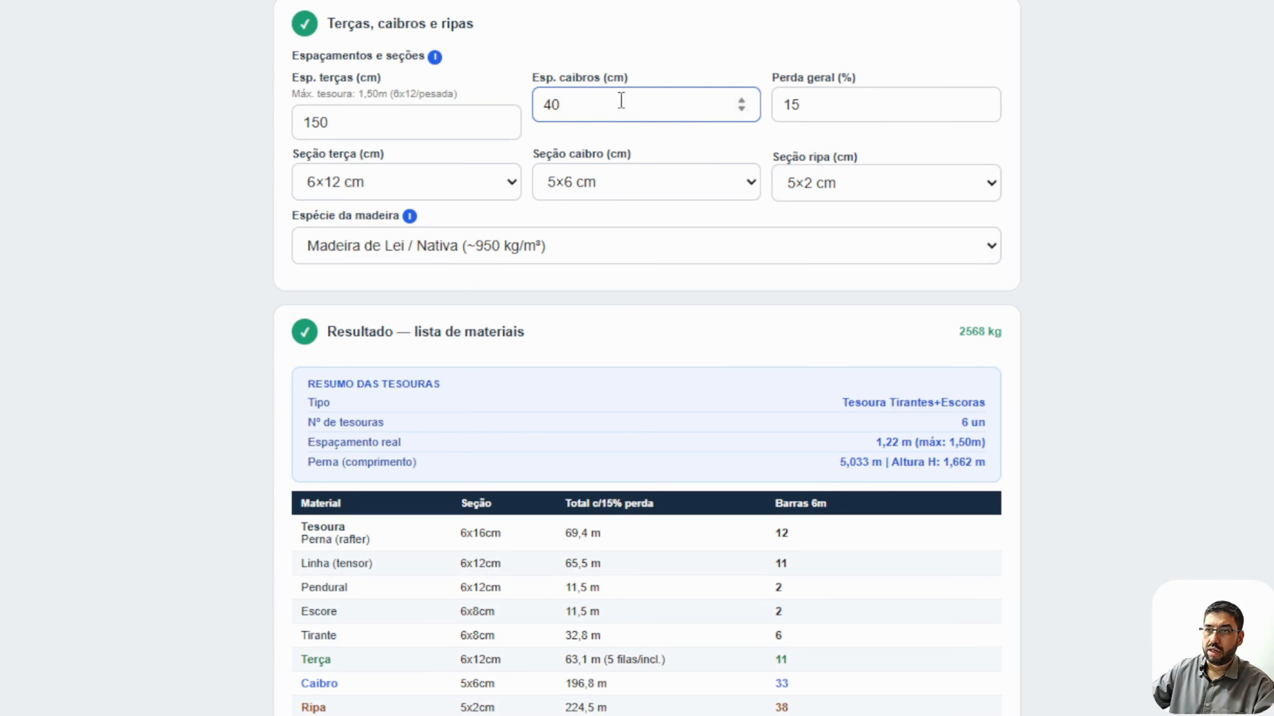
click(883, 116)
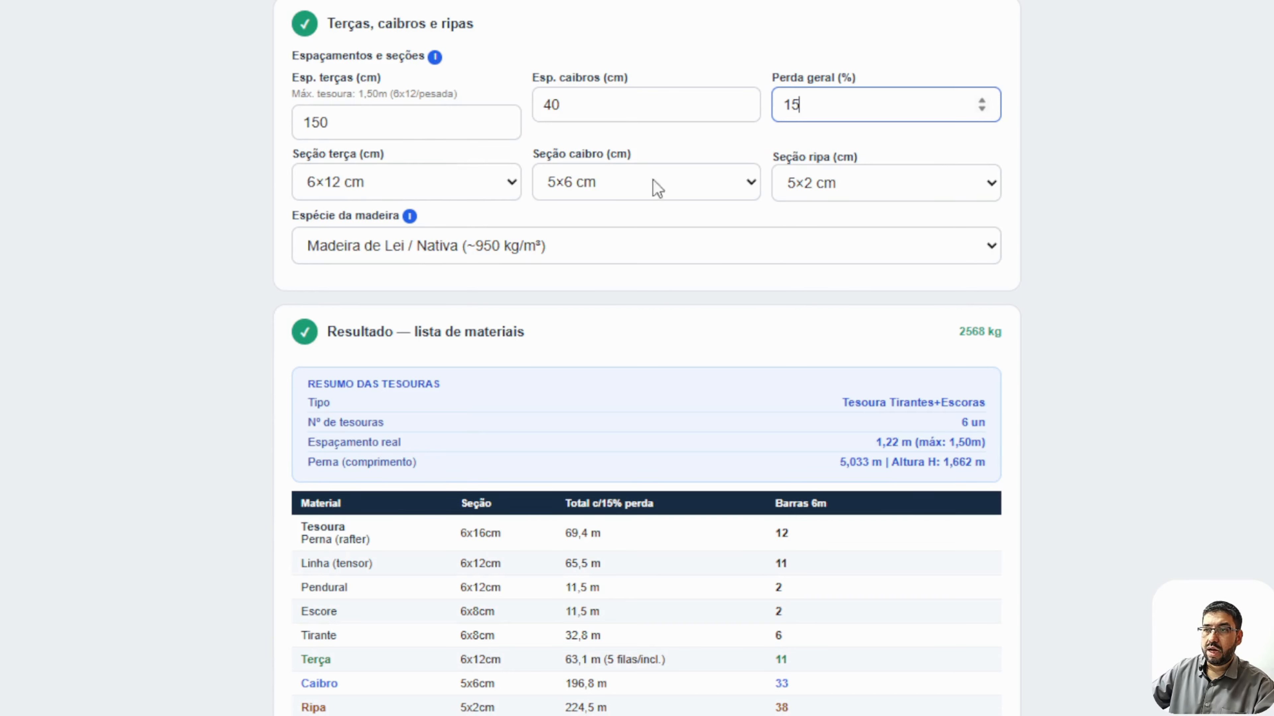
Set the batten section (Seção ripa) to 5×3 cm and the rafter section (Seção caibro) to 5×7 cm.
click(837, 181)
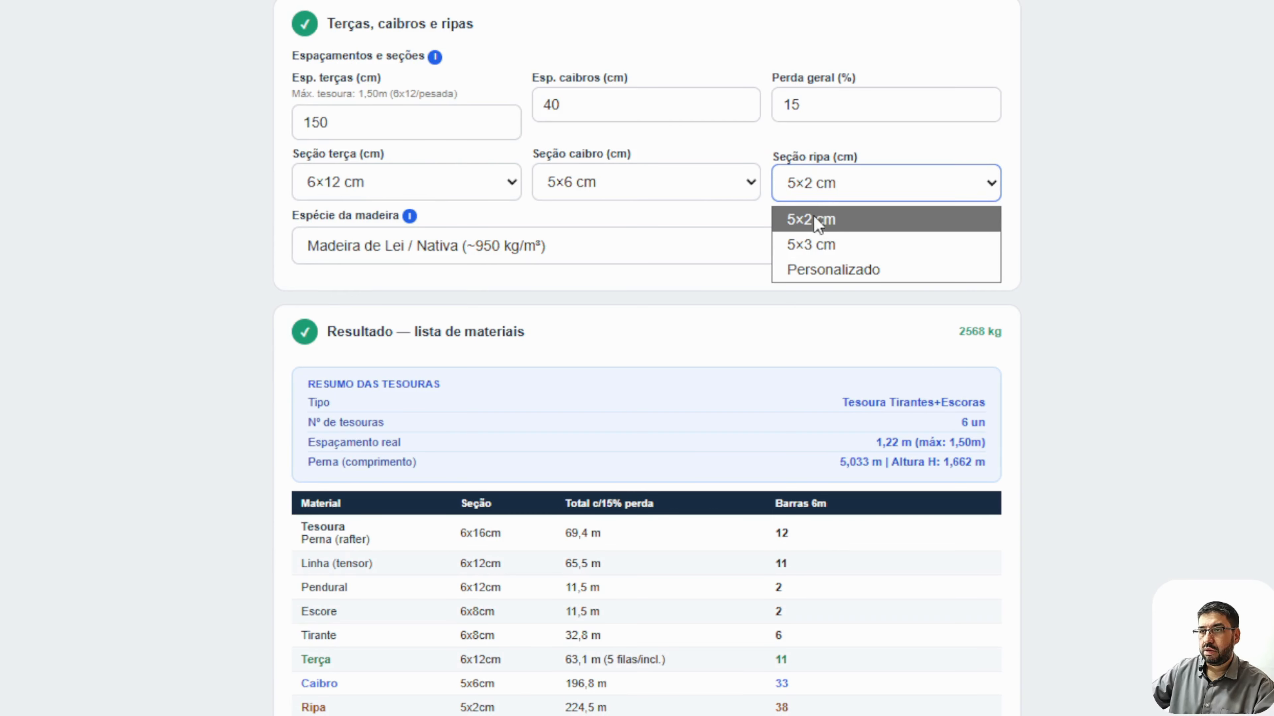
click(819, 244)
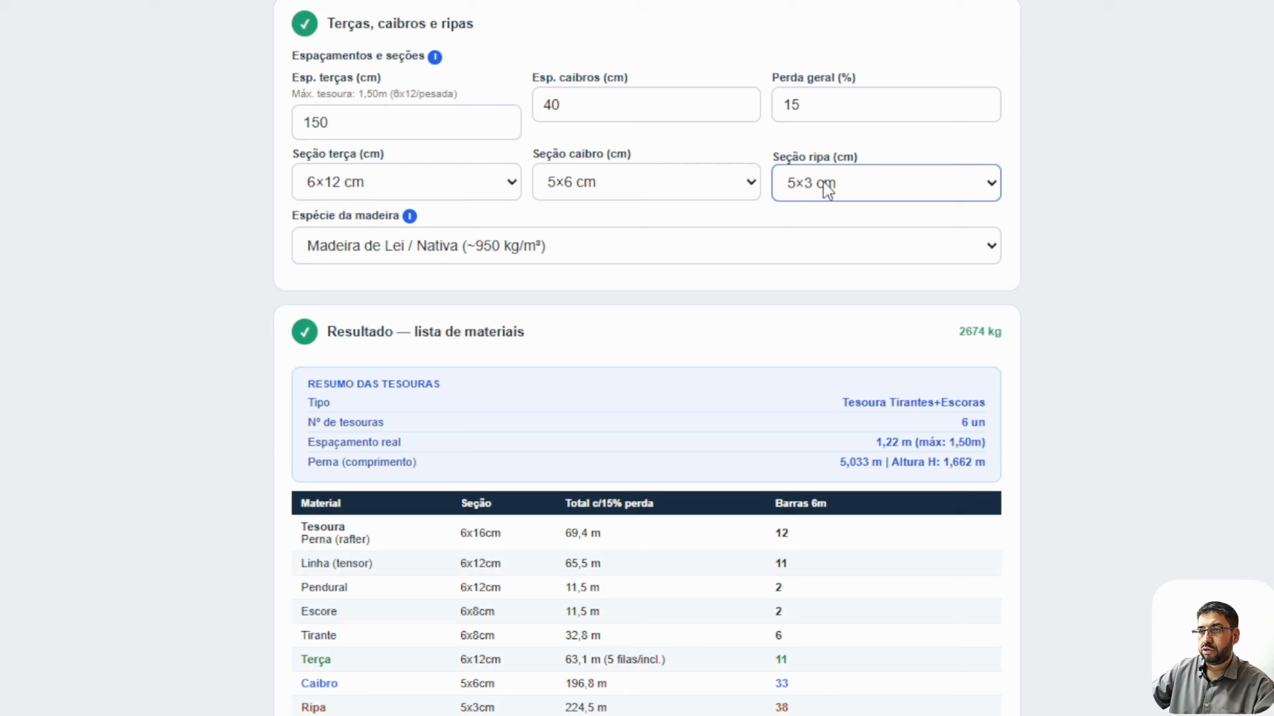
click(652, 186)
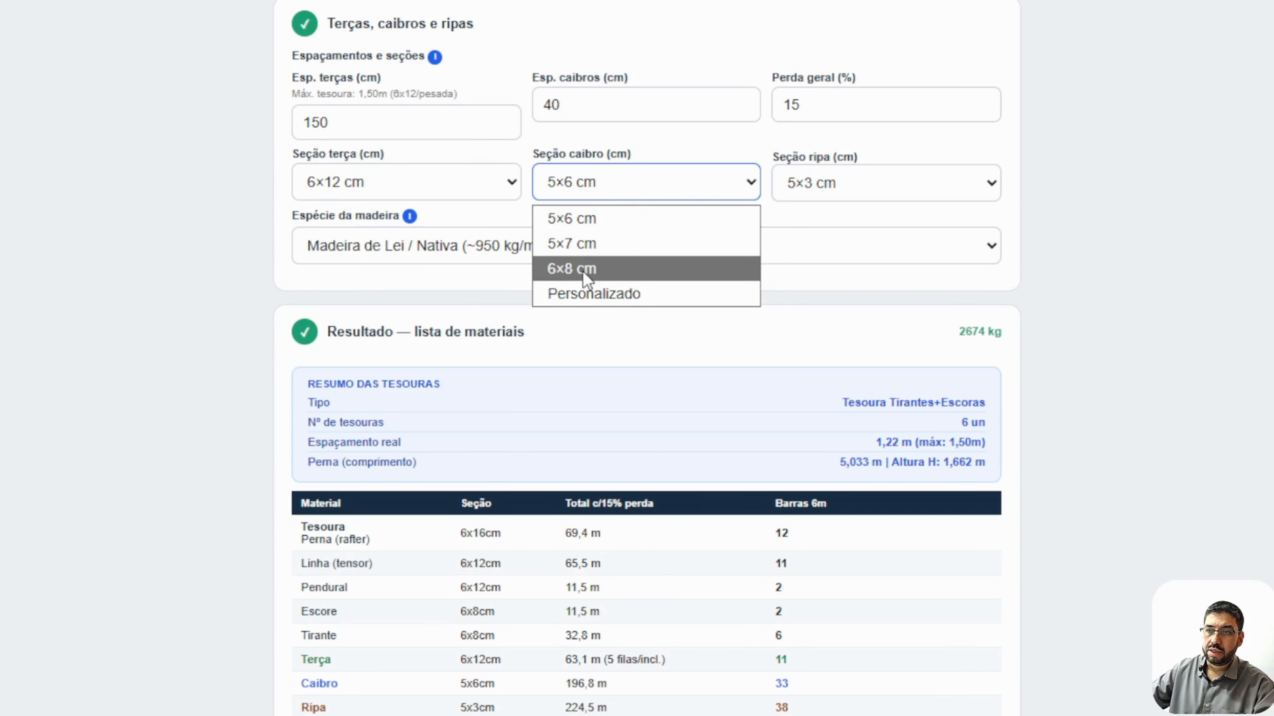
click(609, 246)
click(395, 190)
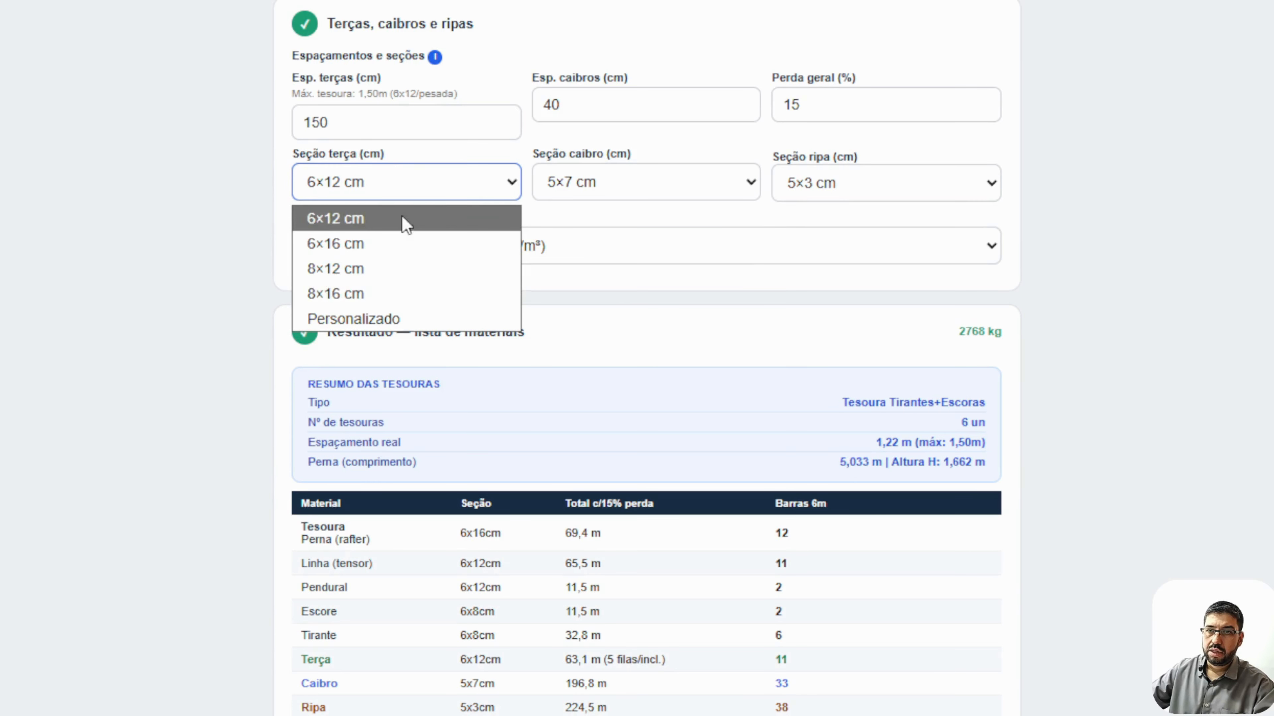
click(220, 301)
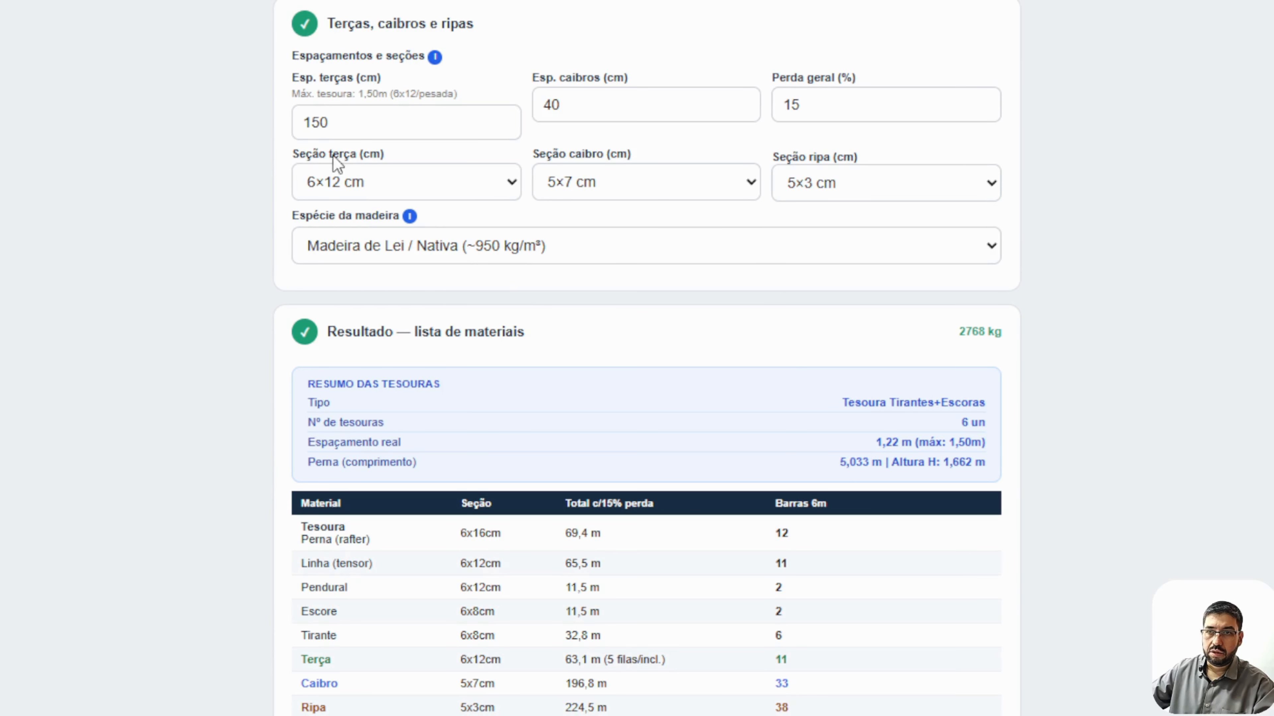
Try a custom density option for the wood species, and return it to Madeira de Lei / Nativa (~950 kg/m³).
click(554, 244)
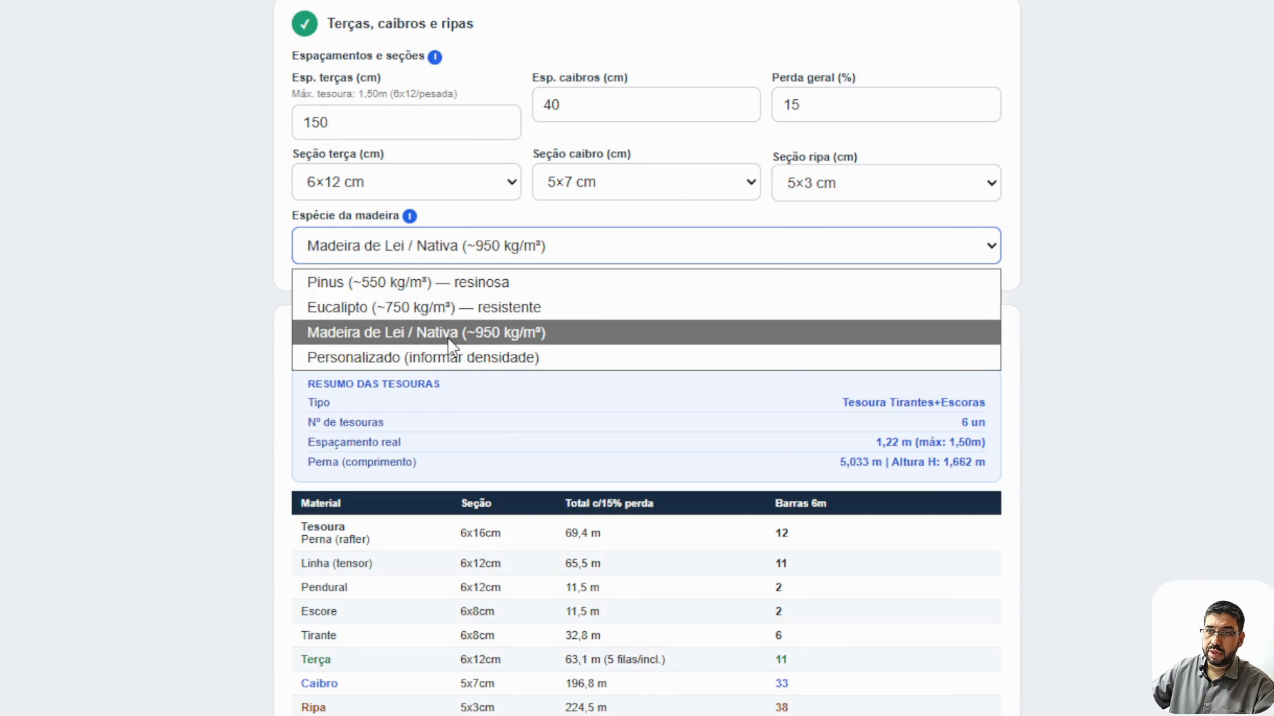
click(516, 337)
triple_click(234, 392)
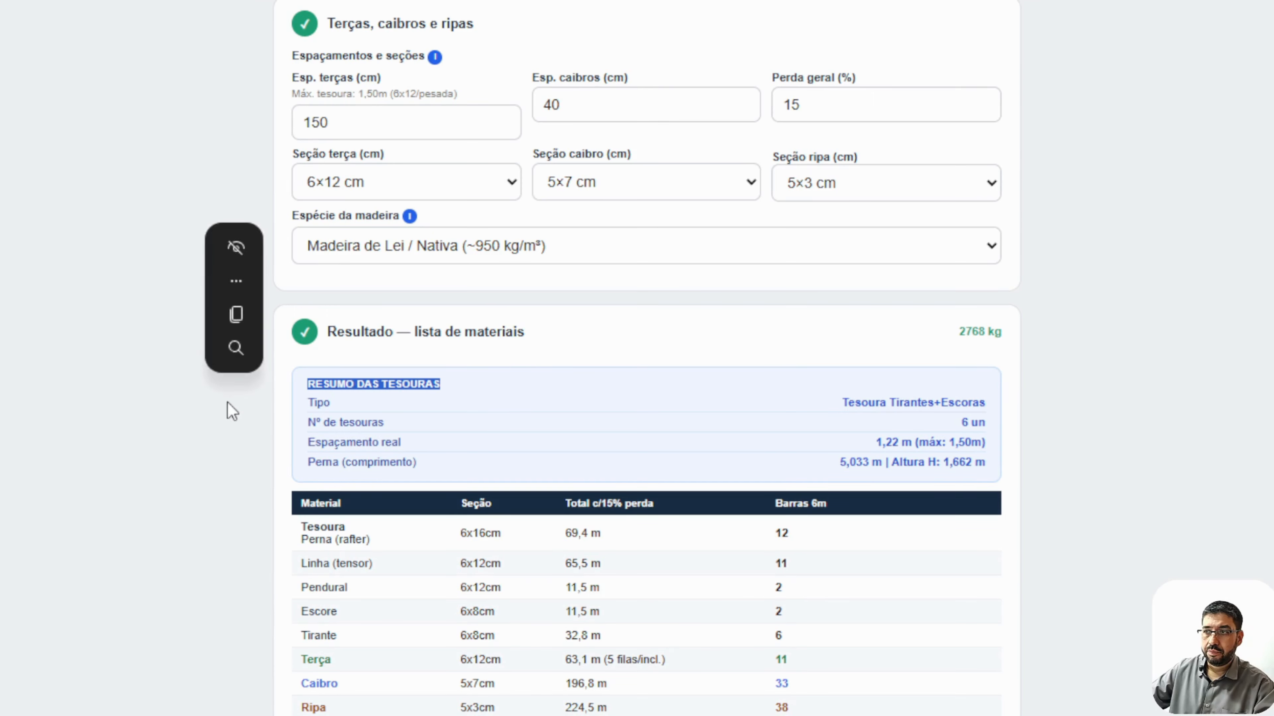
click(503, 254)
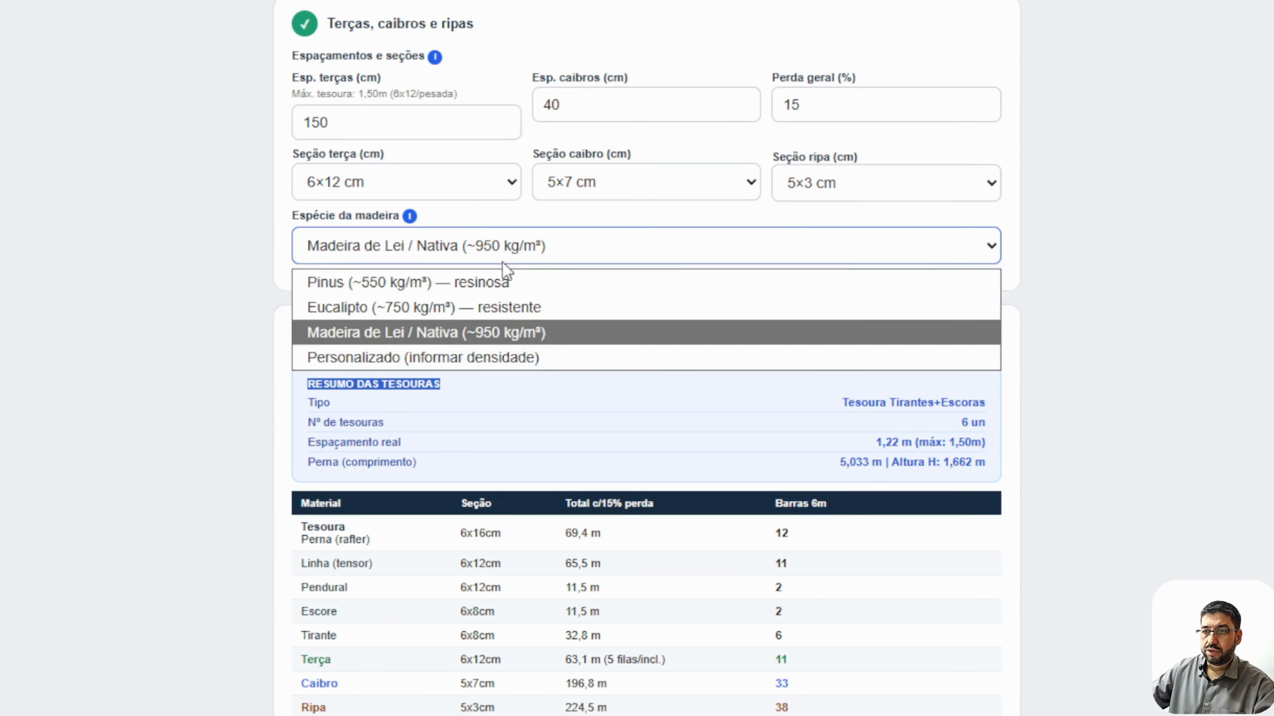
click(431, 358)
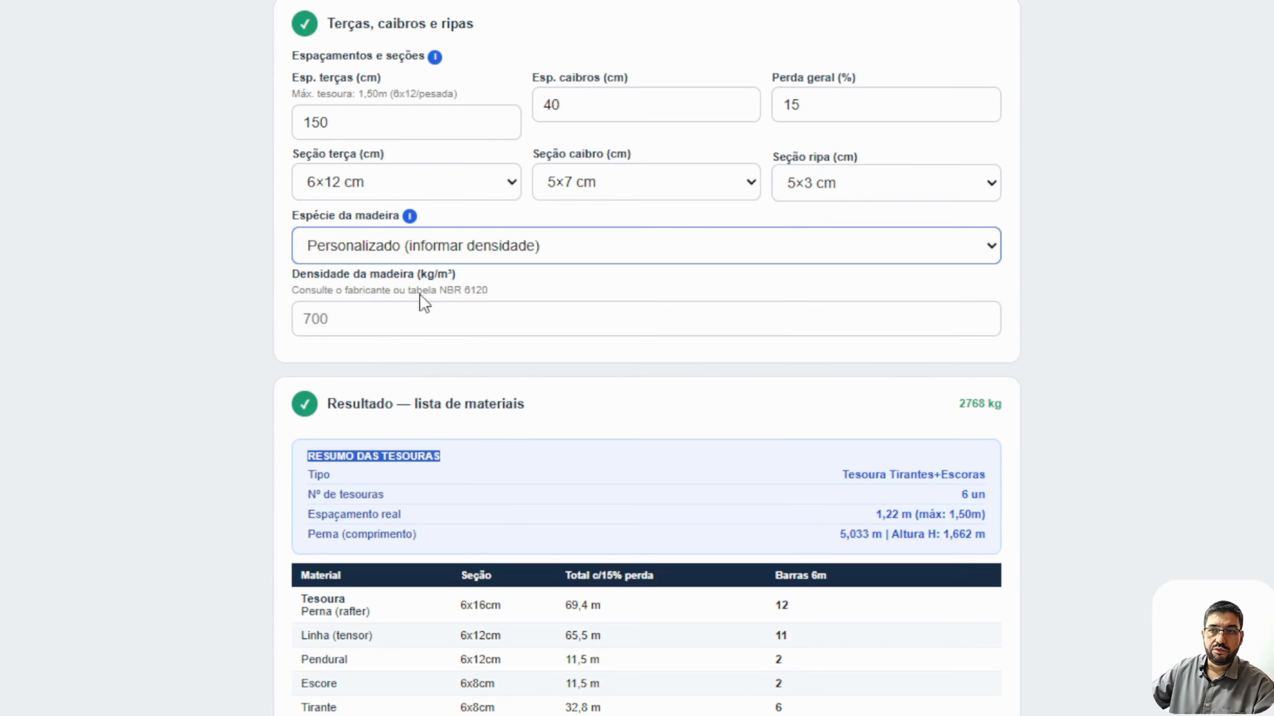
click(479, 245)
click(451, 334)
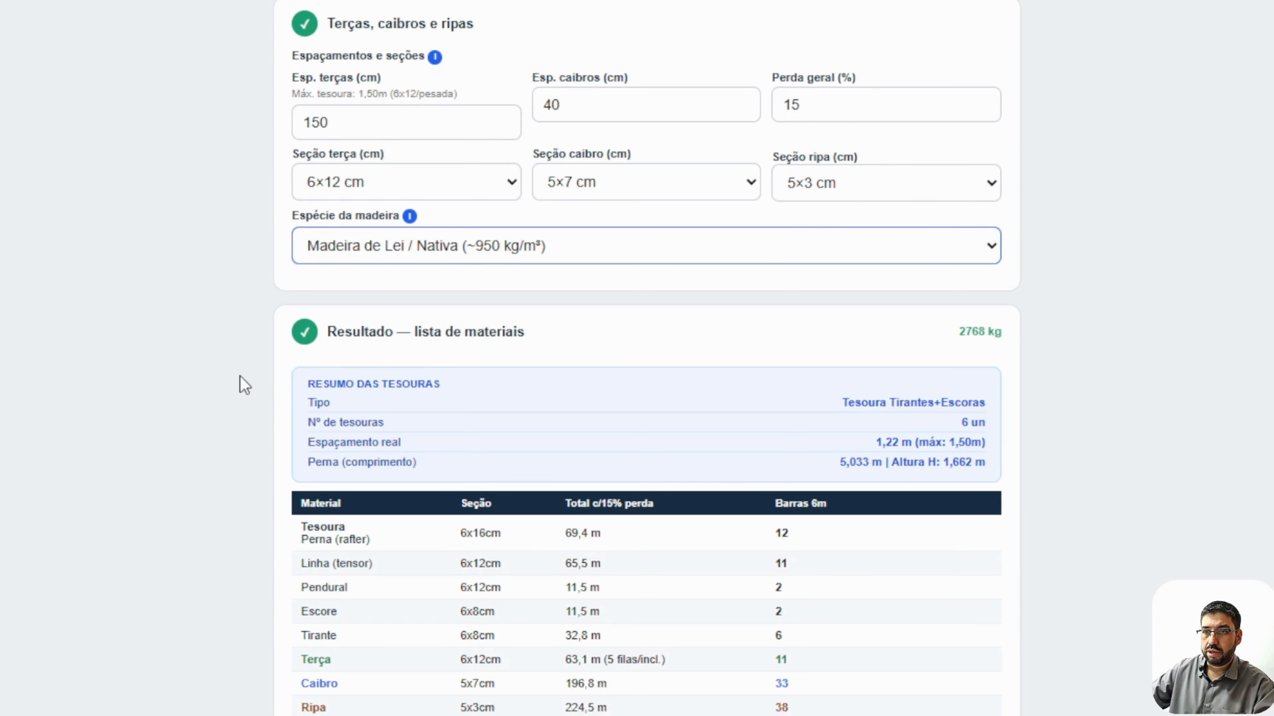
Examine the timber material list, total weight and structure diagrams, and preview the printable timber list without saving it.
scroll(240, 376, down, 6)
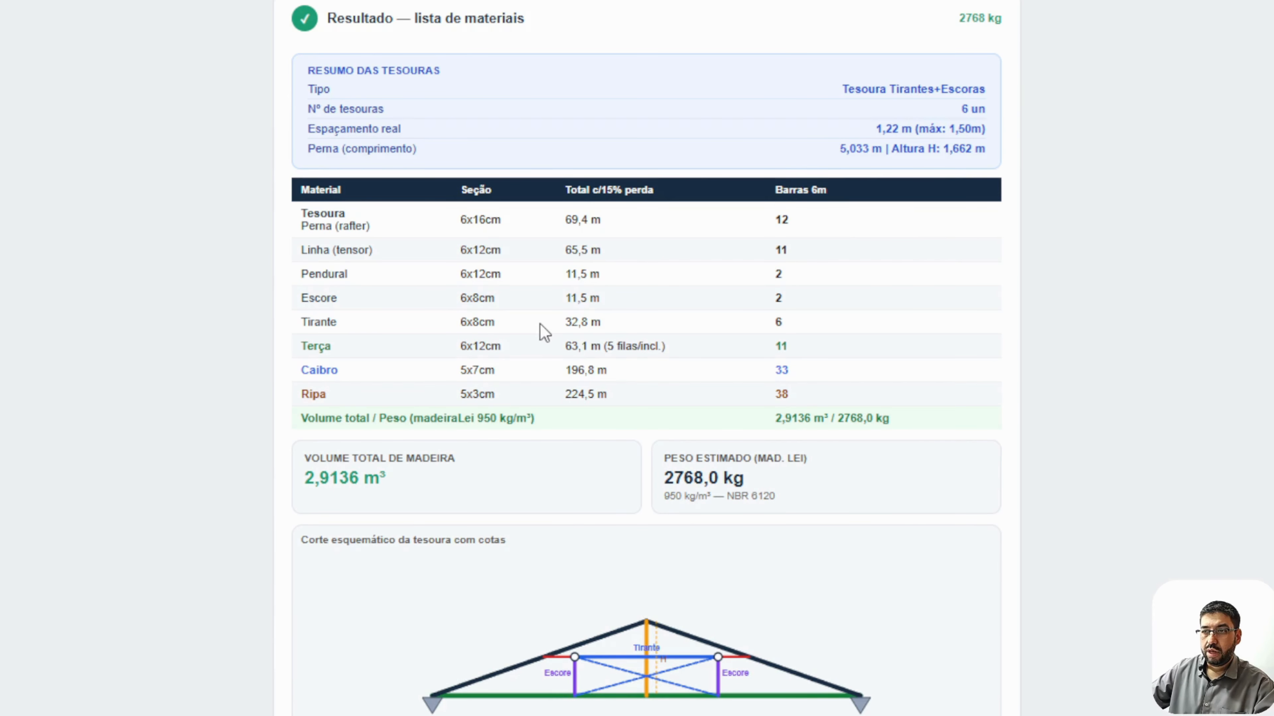
scroll(543, 331, down, 2)
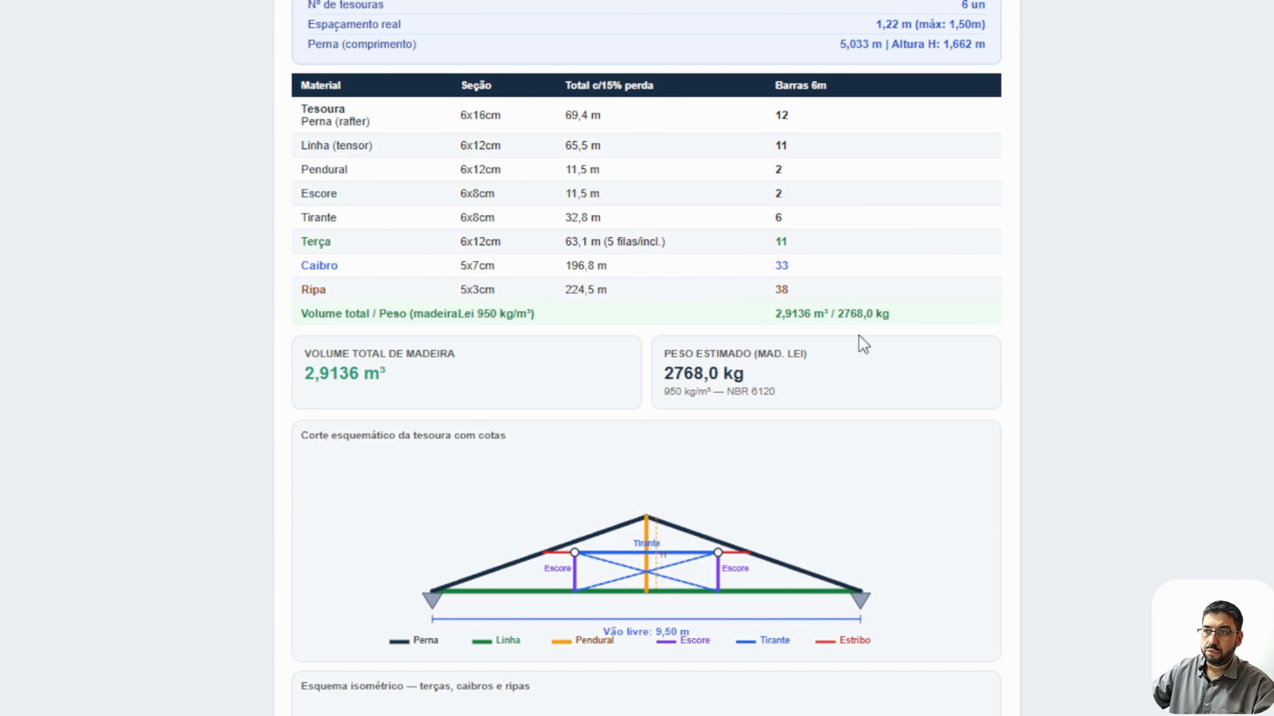
drag(837, 317, 879, 330)
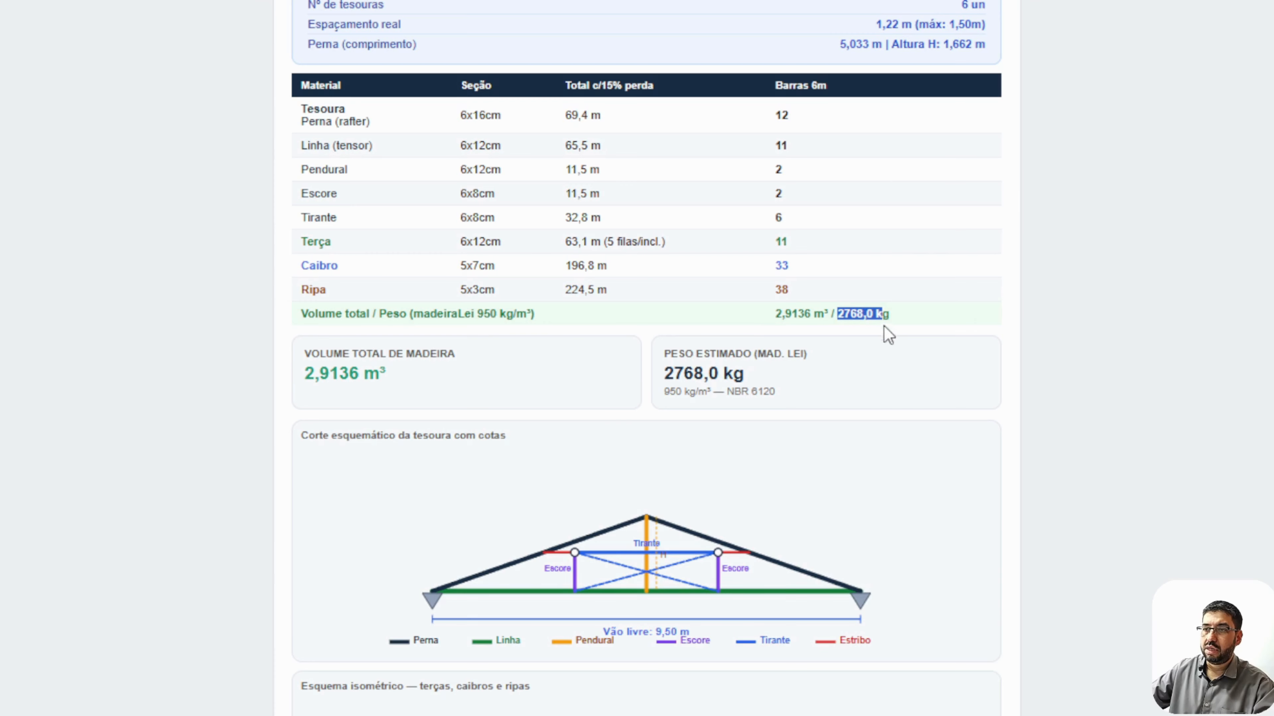
click(897, 329)
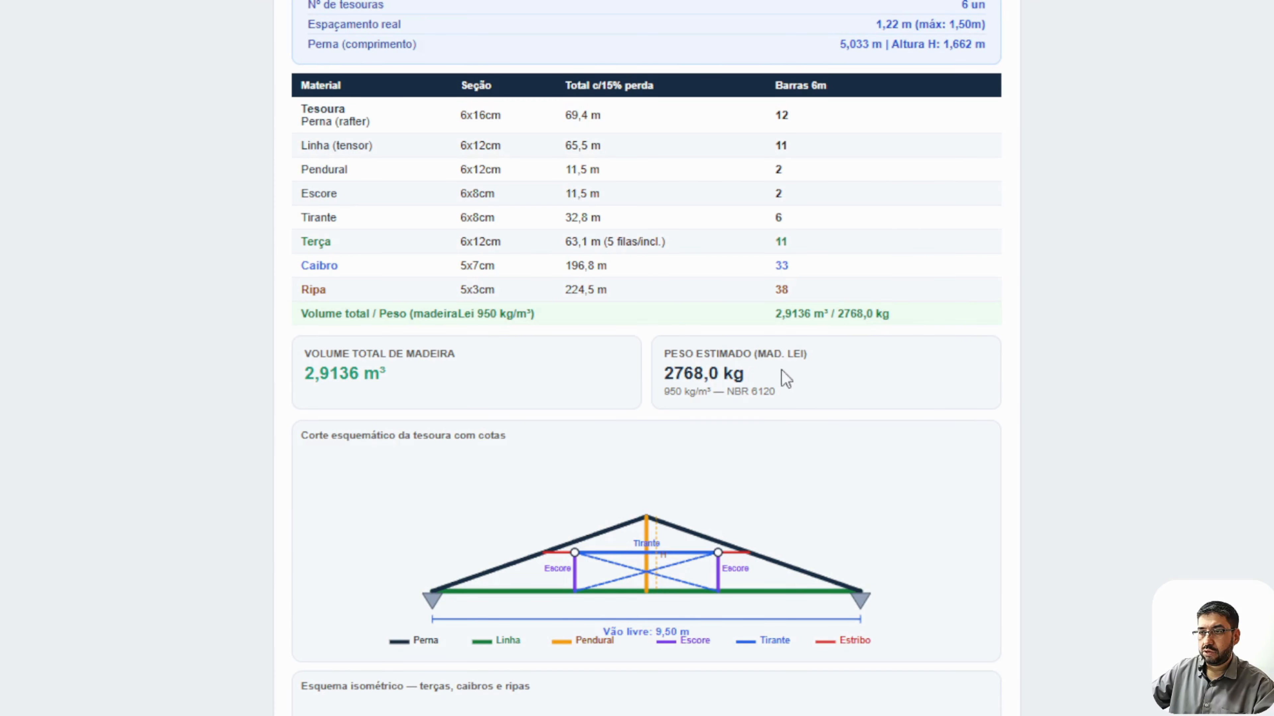
scroll(767, 379, down, 2)
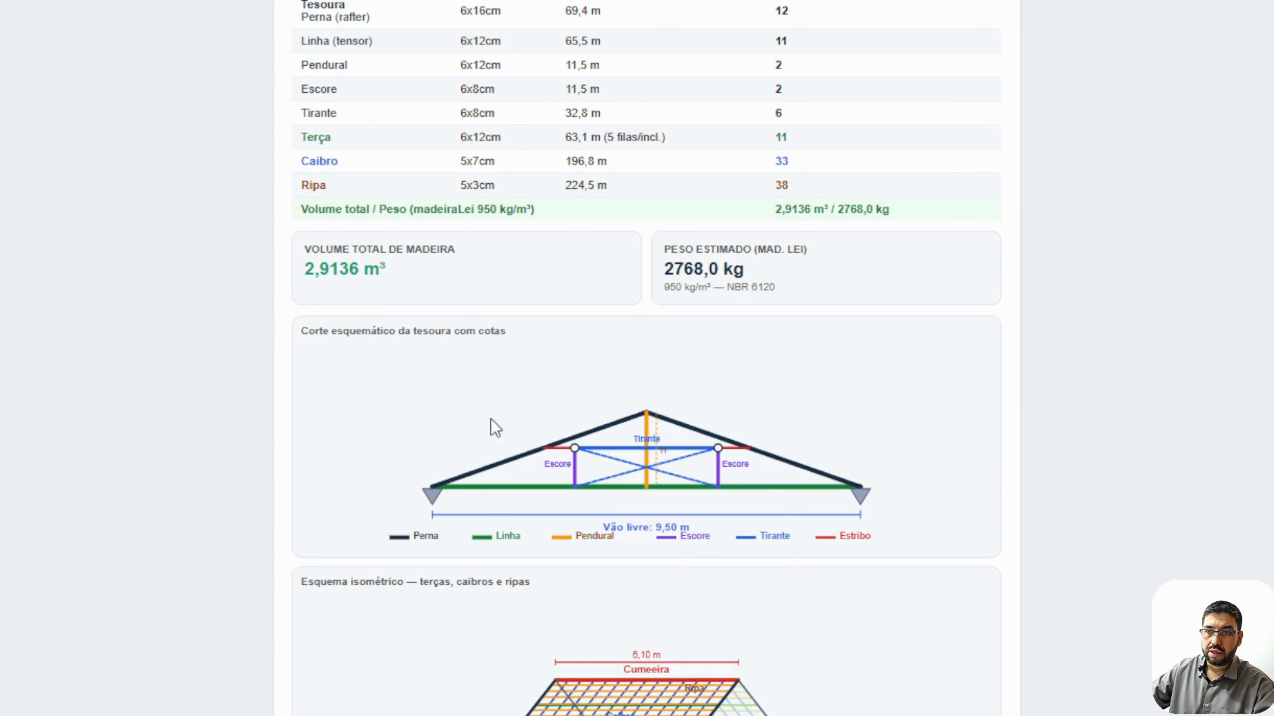
scroll(488, 427, down, 4)
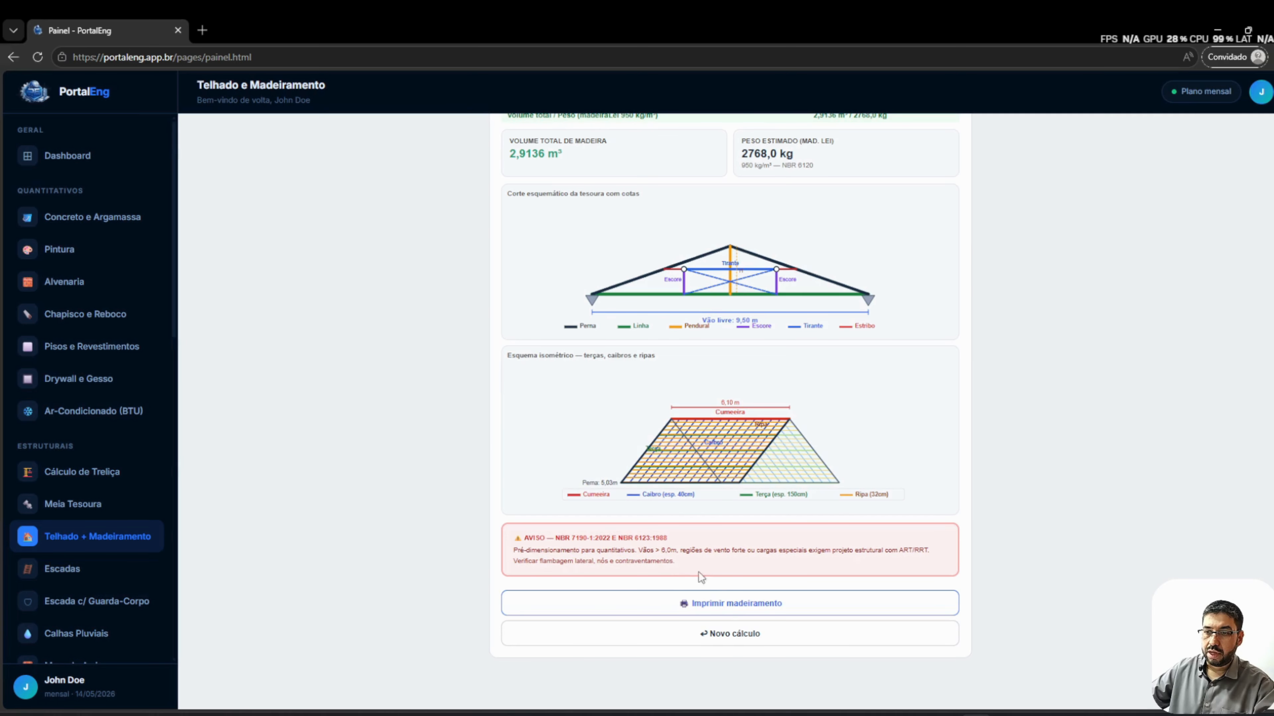
click(737, 606)
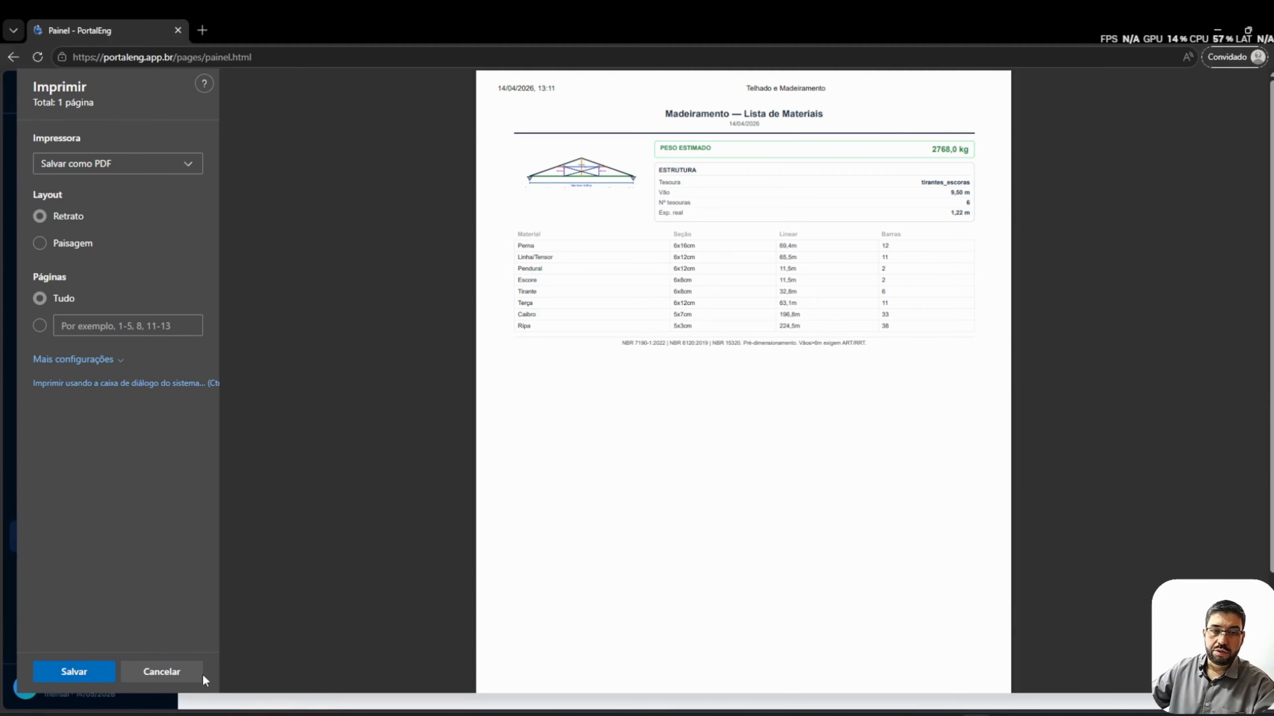
click(179, 679)
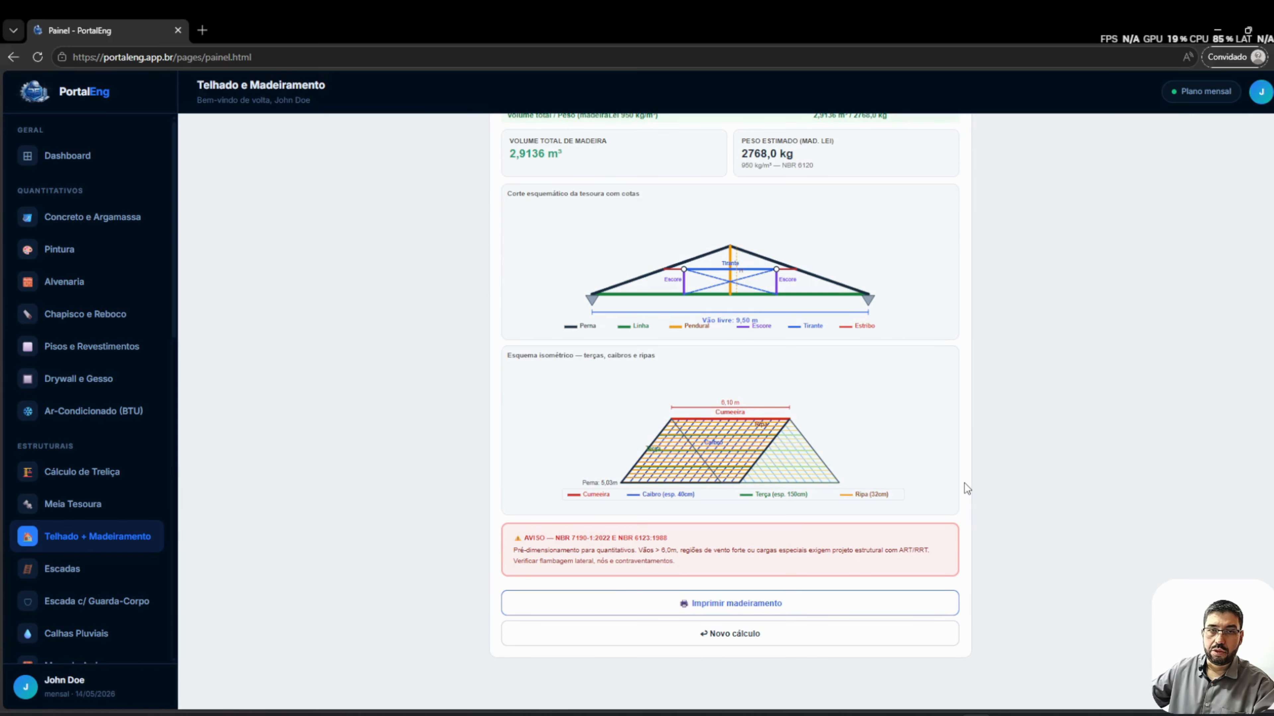